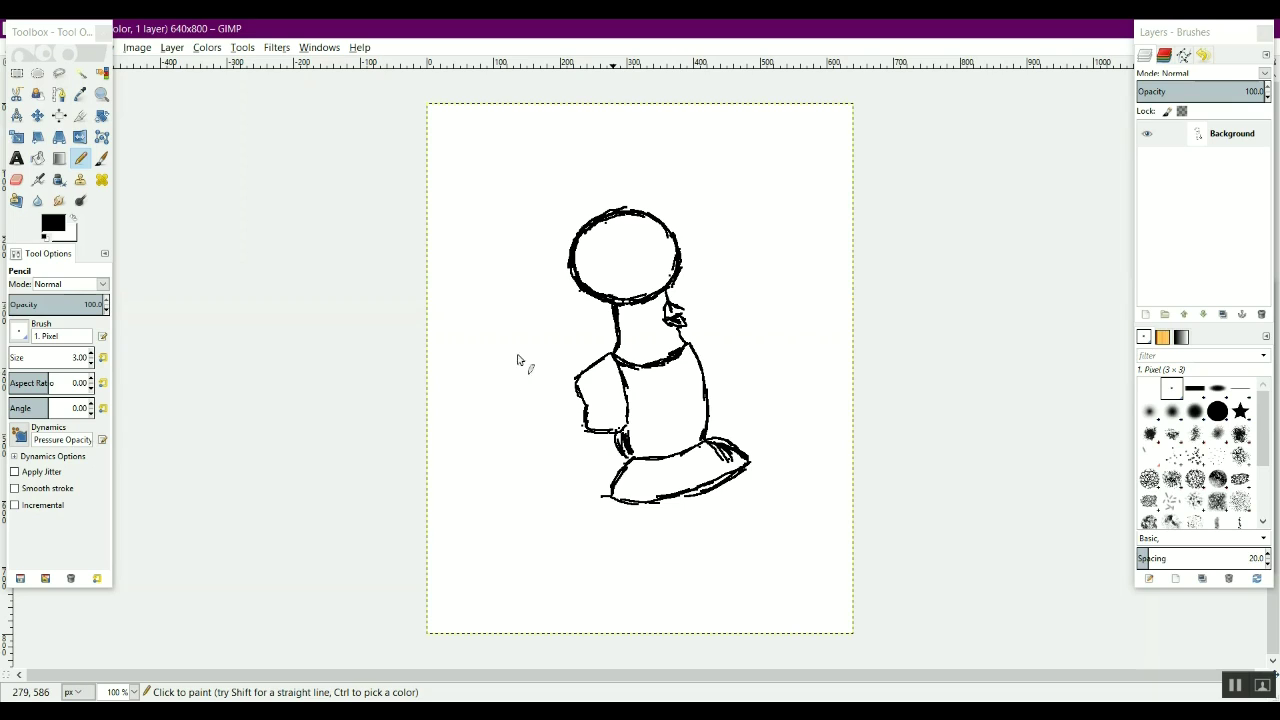
# - Erase the figure's squared left arm, lower torso outline and base
pyautogui.click(16, 179)
pyautogui.click(80, 357)
pyautogui.moveTo(615, 485)
pyautogui.mouseDown()
pyautogui.moveTo(697, 476)
pyautogui.moveTo(651, 461)
pyautogui.moveTo(590, 397)
pyautogui.moveTo(575, 398)
pyautogui.moveTo(699, 384)
pyautogui.moveTo(698, 355)
pyautogui.moveTo(716, 369)
pyautogui.moveTo(688, 344)
pyautogui.moveTo(719, 428)
pyautogui.mouseUp()
# - Redraw the figure with the pencil as a tilted torso with rounded shoulder sleeves and a curved base below
pyautogui.press('n')
pyautogui.click(102, 357)
pyautogui.moveTo(613, 358); pyautogui.dragTo(622, 427)
pyautogui.moveTo(620, 413); pyautogui.dragTo(650, 461)
pyautogui.moveTo(645, 461); pyautogui.dragTo(690, 473)
pyautogui.moveTo(720, 426); pyautogui.dragTo(645, 468)
pyautogui.moveTo(645, 512)
pyautogui.mouseDown()
pyautogui.moveTo(735, 506)
pyautogui.moveTo(744, 477)
pyautogui.mouseUp()
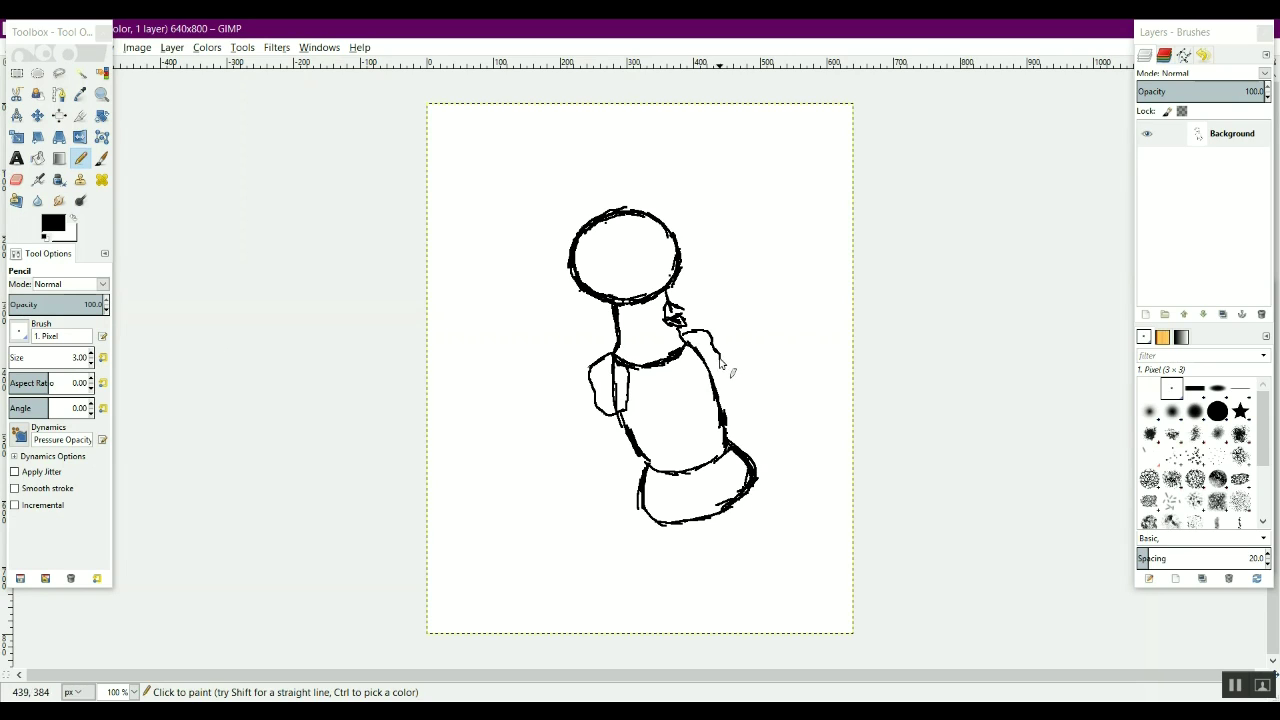
# - Erase the torso line inside the left sleeve and draw a slanted, narrow band across the round head
pyautogui.hotkey('shift', 'e')
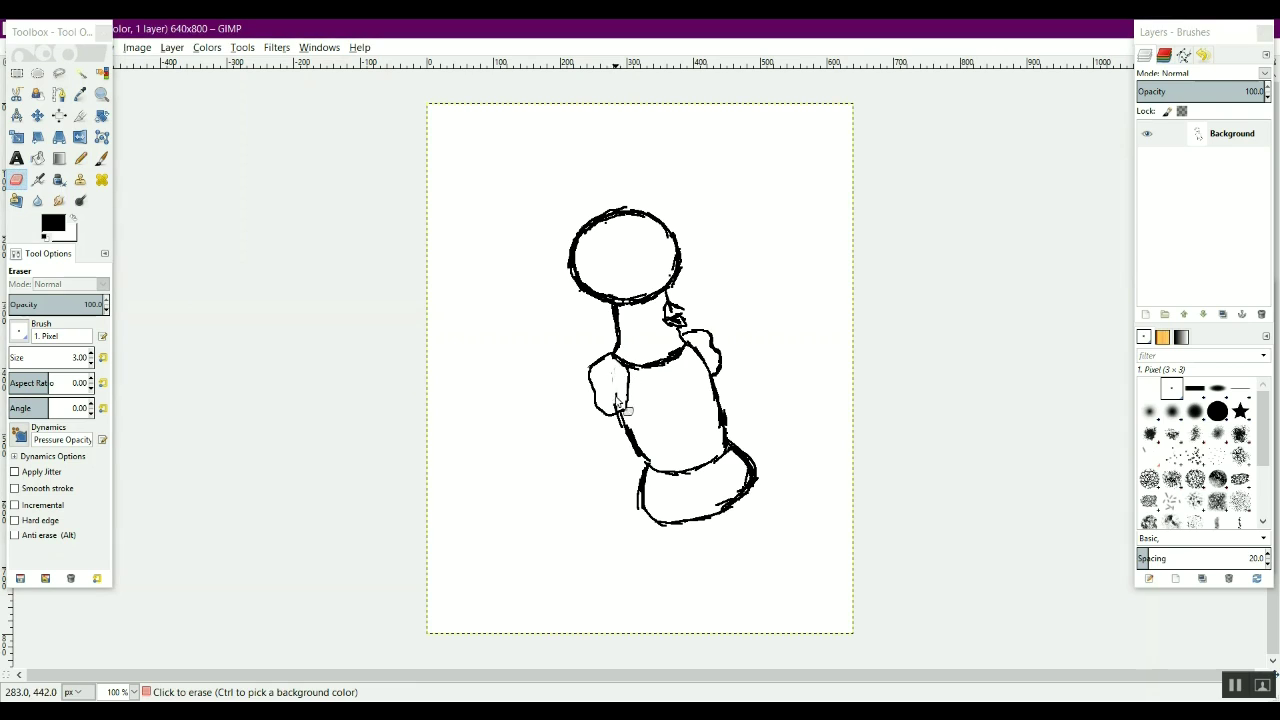
pyautogui.press('n')
pyautogui.moveTo(574, 278); pyautogui.dragTo(674, 243)
pyautogui.moveTo(608, 273); pyautogui.dragTo(676, 242)
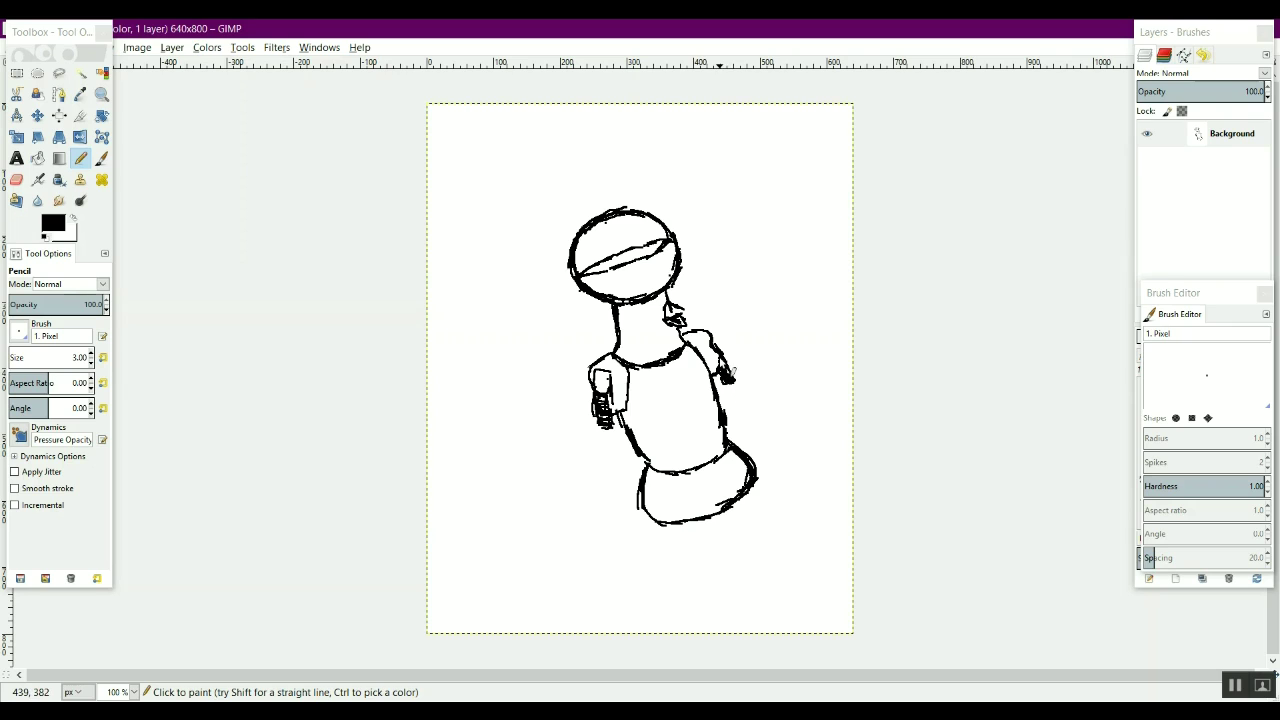
# - Erase part of the left sleeve's inner outline and draw a hand at the end of the left forearm
pyautogui.hotkey('shift', 'e')
pyautogui.moveTo(600, 372); pyautogui.dragTo(626, 392)
pyautogui.press('n')
pyautogui.moveTo(621, 448); pyautogui.dragTo(620, 443)
# - Erase the base and lower torso edge, and redraw them with a wider, flared base
pyautogui.hotkey('shift', 'e')
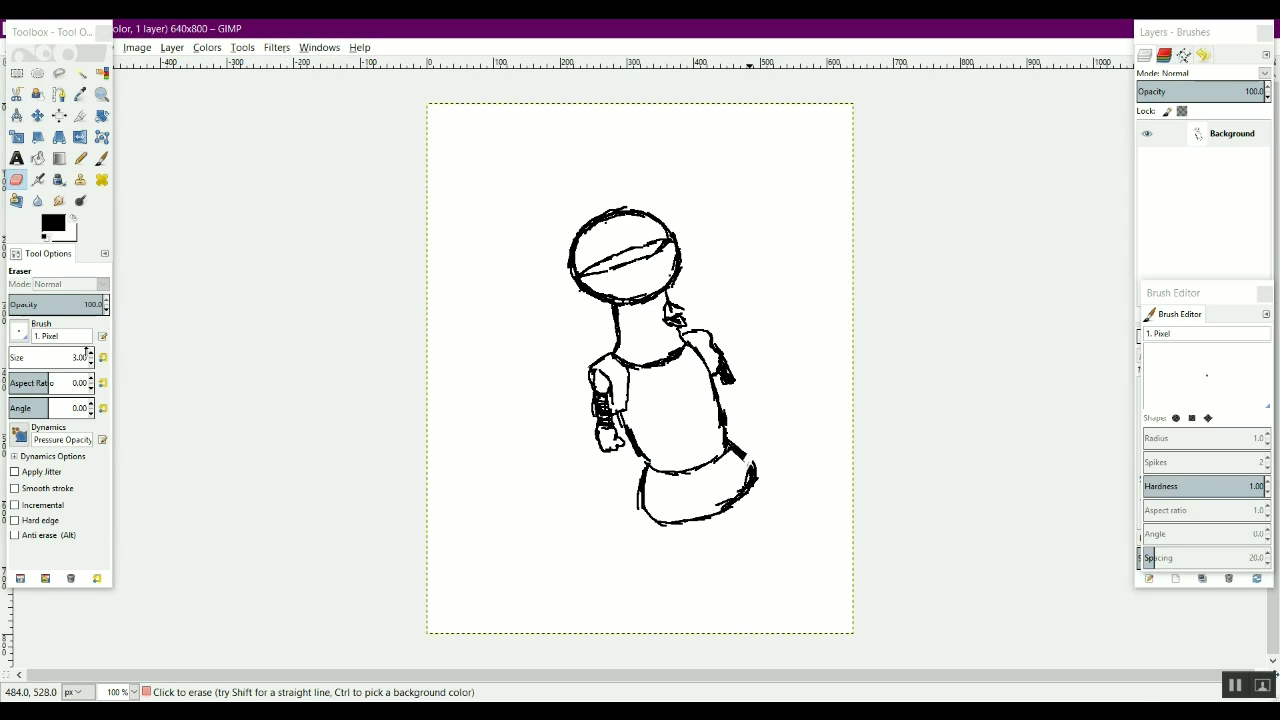
pyautogui.moveTo(752, 462)
pyautogui.mouseDown()
pyautogui.moveTo(740, 448)
pyautogui.moveTo(726, 508)
pyautogui.moveTo(640, 491)
pyautogui.moveTo(692, 538)
pyautogui.mouseUp()
pyautogui.press('n')
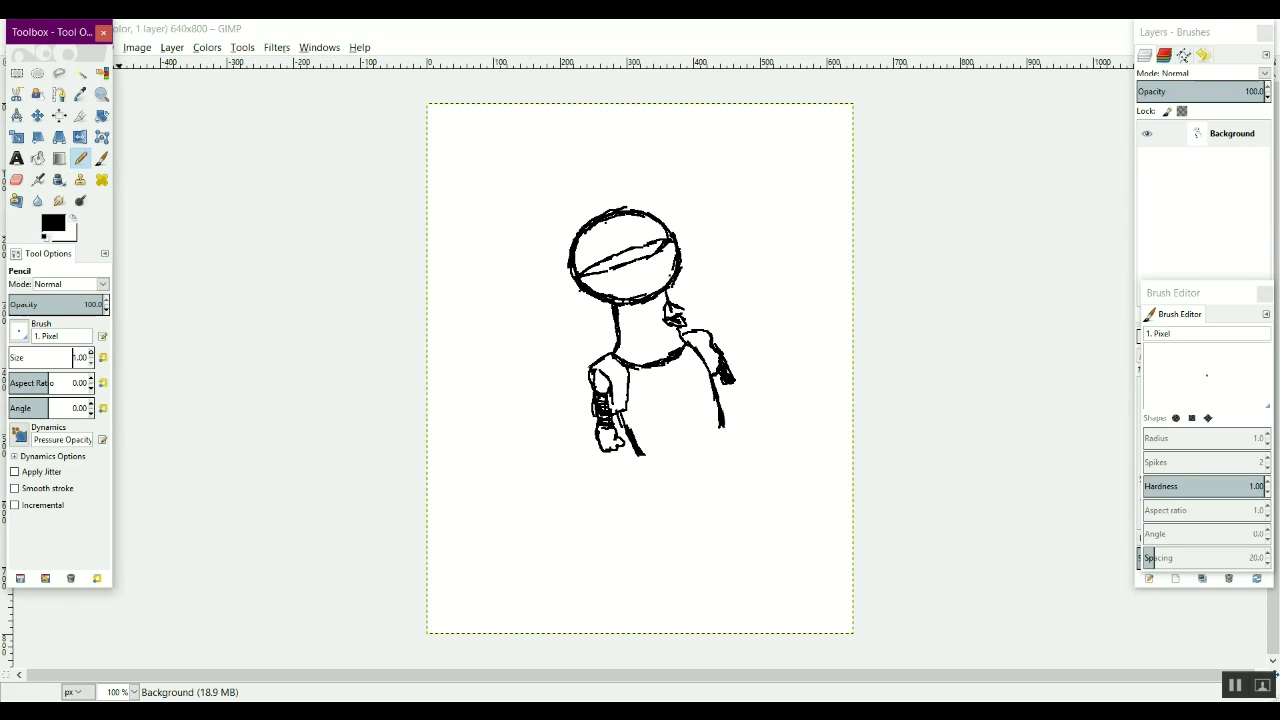
pyautogui.moveTo(711, 374); pyautogui.dragTo(729, 441)
pyautogui.moveTo(641, 459)
pyautogui.mouseDown()
pyautogui.moveTo(641, 511)
pyautogui.moveTo(690, 525)
pyautogui.mouseUp()
pyautogui.moveTo(660, 520)
pyautogui.mouseDown()
pyautogui.moveTo(746, 505)
pyautogui.moveTo(774, 471)
pyautogui.mouseUp()
pyautogui.moveTo(732, 440); pyautogui.dragTo(772, 468)
pyautogui.moveTo(655, 489)
pyautogui.mouseDown()
pyautogui.moveTo(650, 511)
pyautogui.moveTo(698, 516)
pyautogui.moveTo(664, 516)
pyautogui.moveTo(766, 474)
pyautogui.moveTo(643, 523)
pyautogui.mouseUp()
# - Retouch the base's upper right edge and sketch a small box on the lower right of the torso
pyautogui.click(16, 180)
pyautogui.click(80, 158)
pyautogui.rightClick(740, 447)
pyautogui.moveTo(740, 447); pyautogui.dragTo(766, 472)
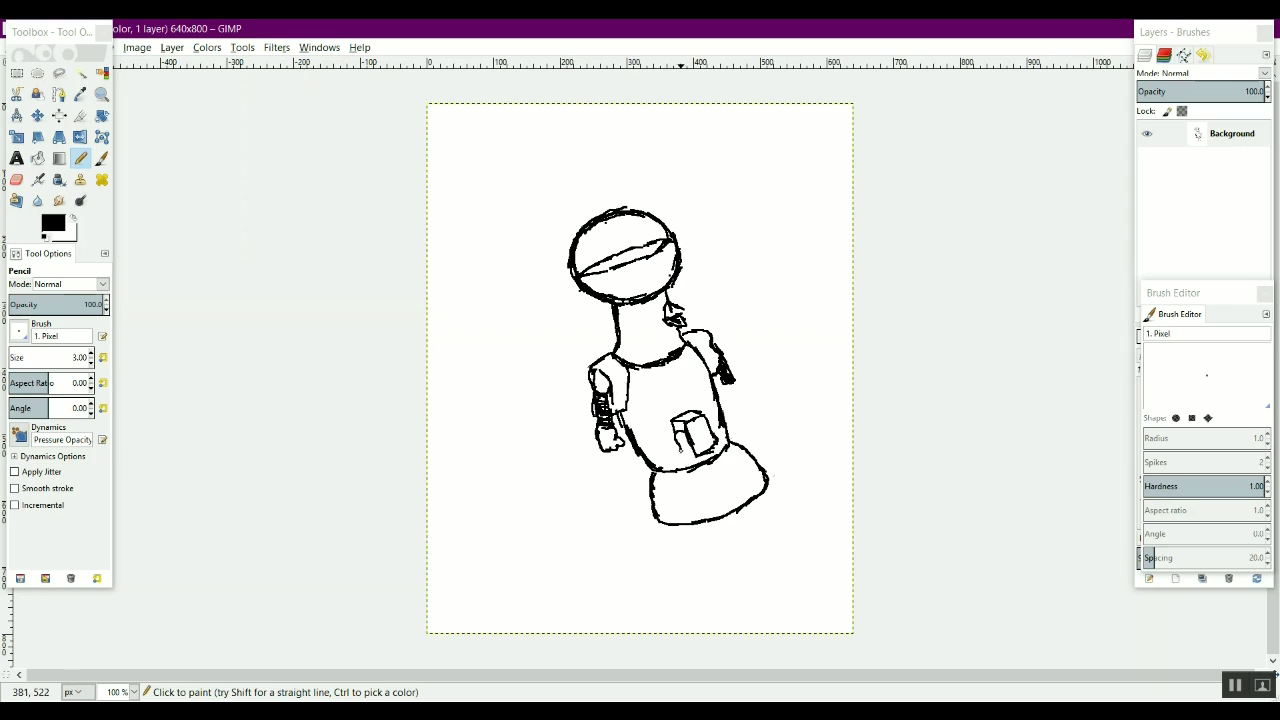
pyautogui.rightClick(687, 443)
pyautogui.moveTo(690, 458); pyautogui.dragTo(681, 446)
# - Clean up the torso box and draw short segmented details along both of its sides
pyautogui.click(16, 180)
pyautogui.moveTo(711, 420); pyautogui.dragTo(717, 426)
pyautogui.click(81, 158)
pyautogui.rightClick(707, 419)
pyautogui.rightClick(708, 418)
pyautogui.click(707, 417)
pyautogui.rightClick(695, 431)
pyautogui.click(692, 427)
pyautogui.rightClick(694, 437)
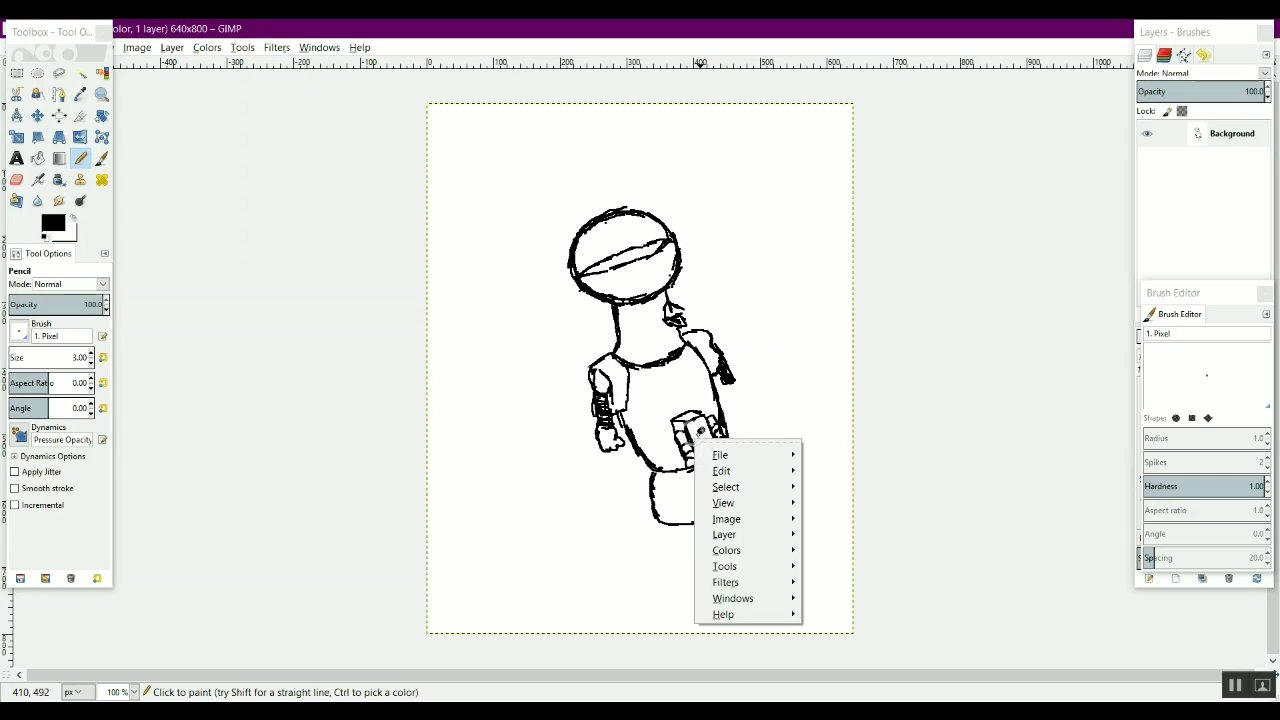
pyautogui.click(690, 428)
pyautogui.click(16, 180)
pyautogui.press('n')
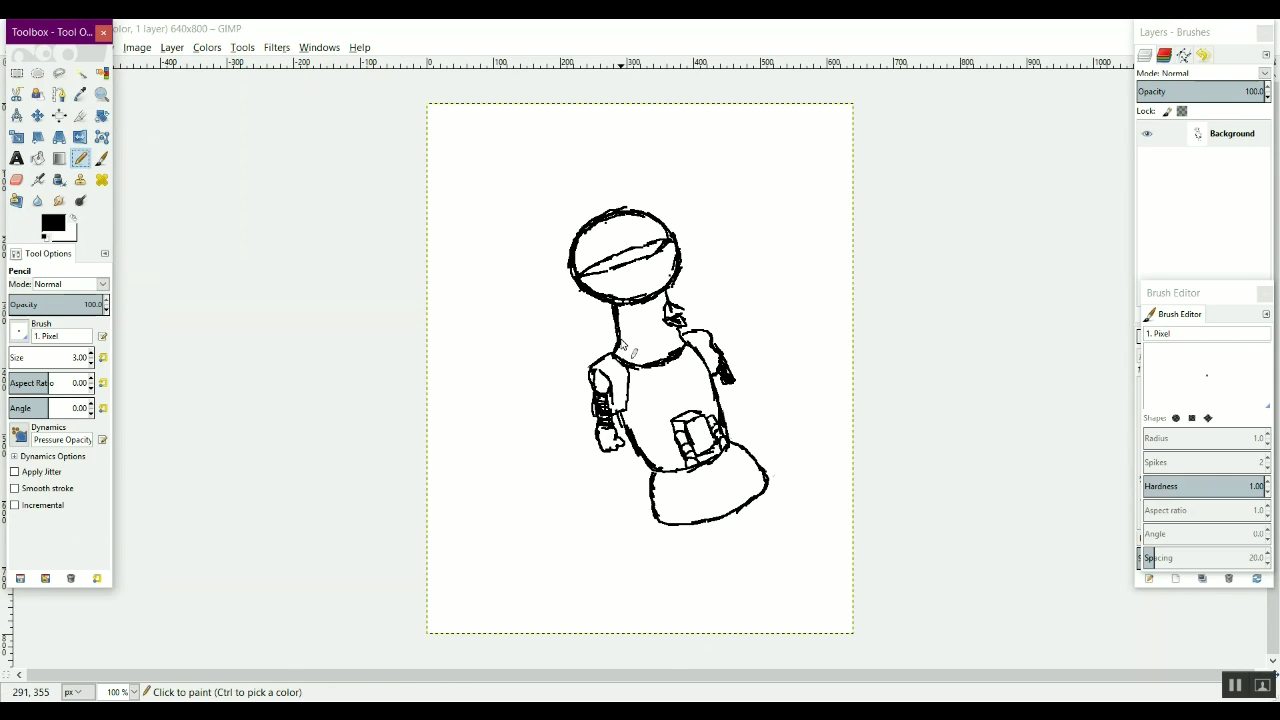
pyautogui.click(694, 431)
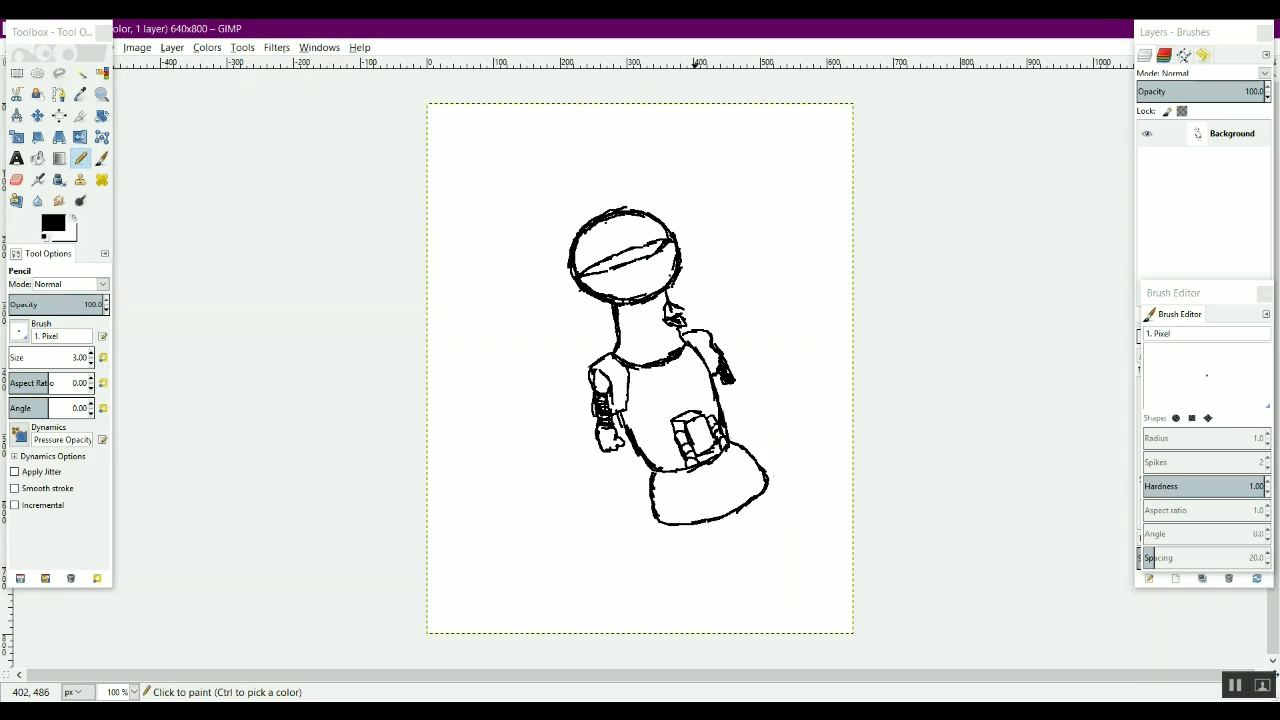
# - Draw a long hood drooping from the top of the head to the left and erase the head outline beneath it
pyautogui.moveTo(650, 212)
pyautogui.mouseDown()
pyautogui.moveTo(532, 262)
pyautogui.moveTo(535, 314)
pyautogui.mouseUp()
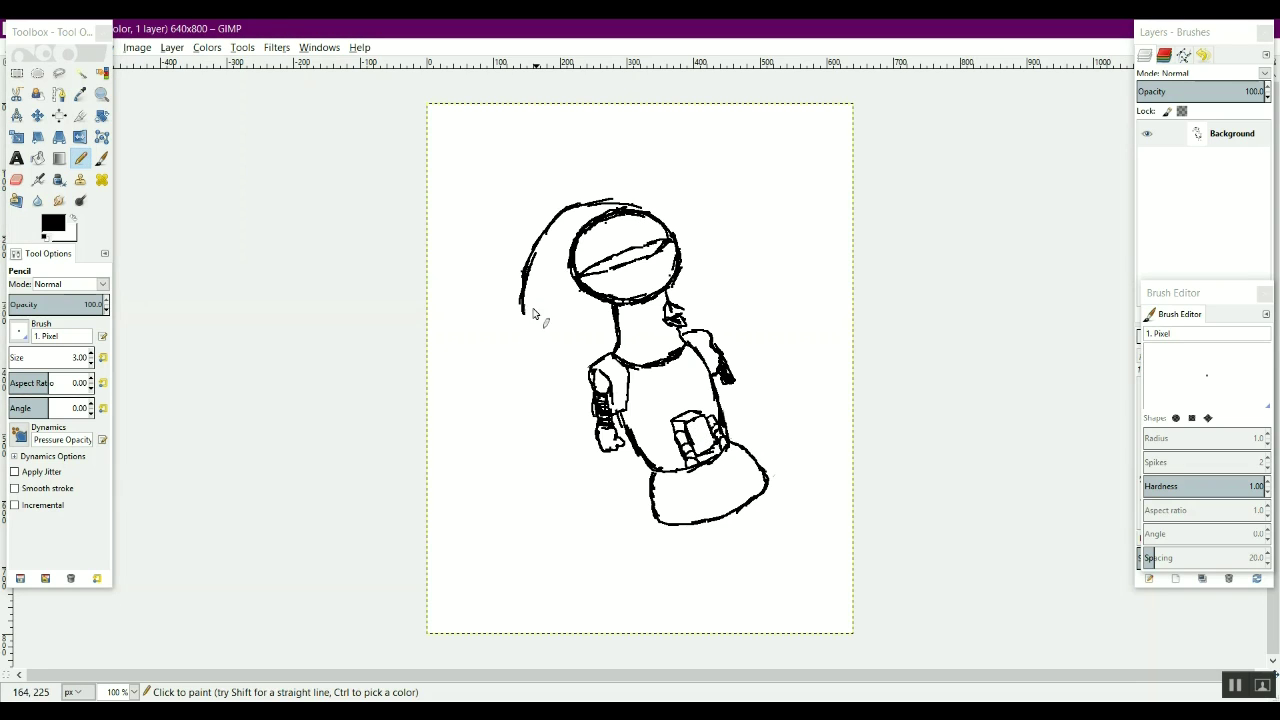
pyautogui.hotkey('shift', 'e')
pyautogui.moveTo(576, 260); pyautogui.dragTo(592, 232)
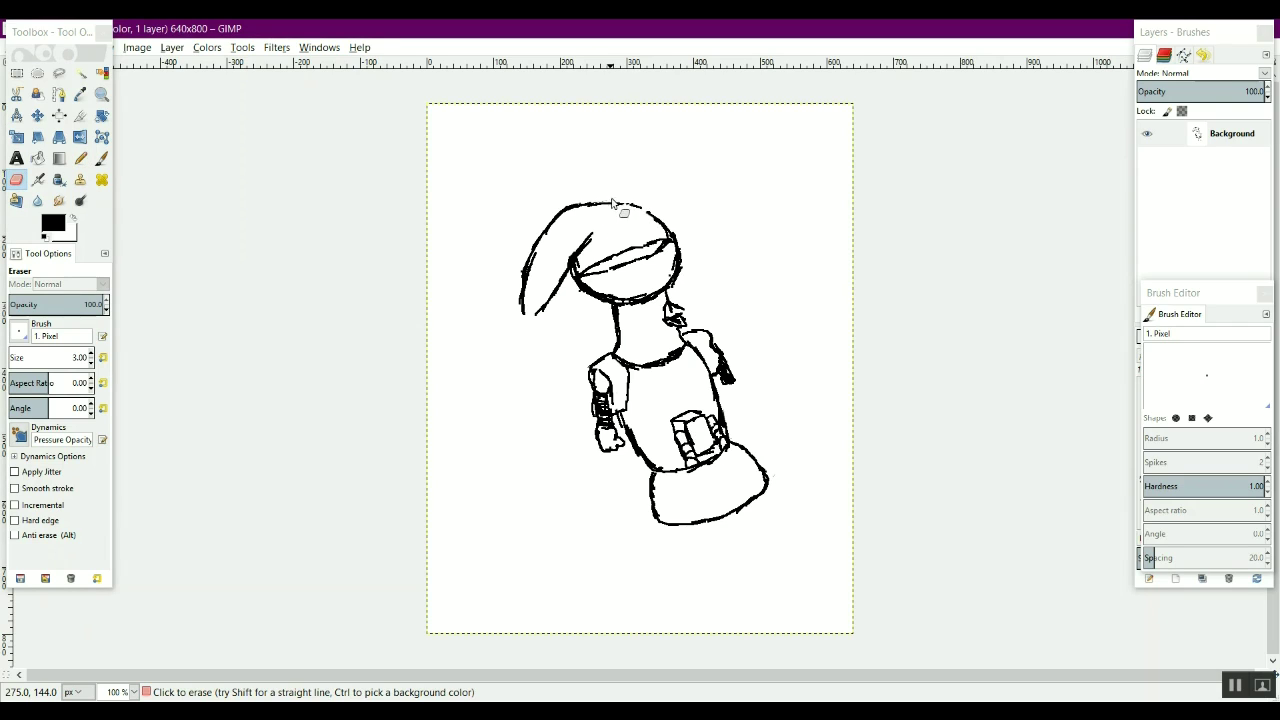
# - Erase the dark shading on the right forearm and sketch its wrist wrapping and the start of the hand
pyautogui.click(80, 158)
pyautogui.click(737, 381)
pyautogui.click(16, 180)
pyautogui.moveTo(746, 382)
pyautogui.mouseDown()
pyautogui.moveTo(730, 371)
pyautogui.moveTo(745, 402)
pyautogui.mouseUp()
pyautogui.press('n')
pyautogui.rightClick(738, 405)
pyautogui.click(736, 402)
pyautogui.rightClick(737, 403)
pyautogui.click(732, 397)
pyautogui.rightClick(735, 397)
pyautogui.click(738, 400)
pyautogui.hotkey('shift', 'e')
# - Draw the fingers and outline of the right hand at 200% zoom
pyautogui.click(172, 48)
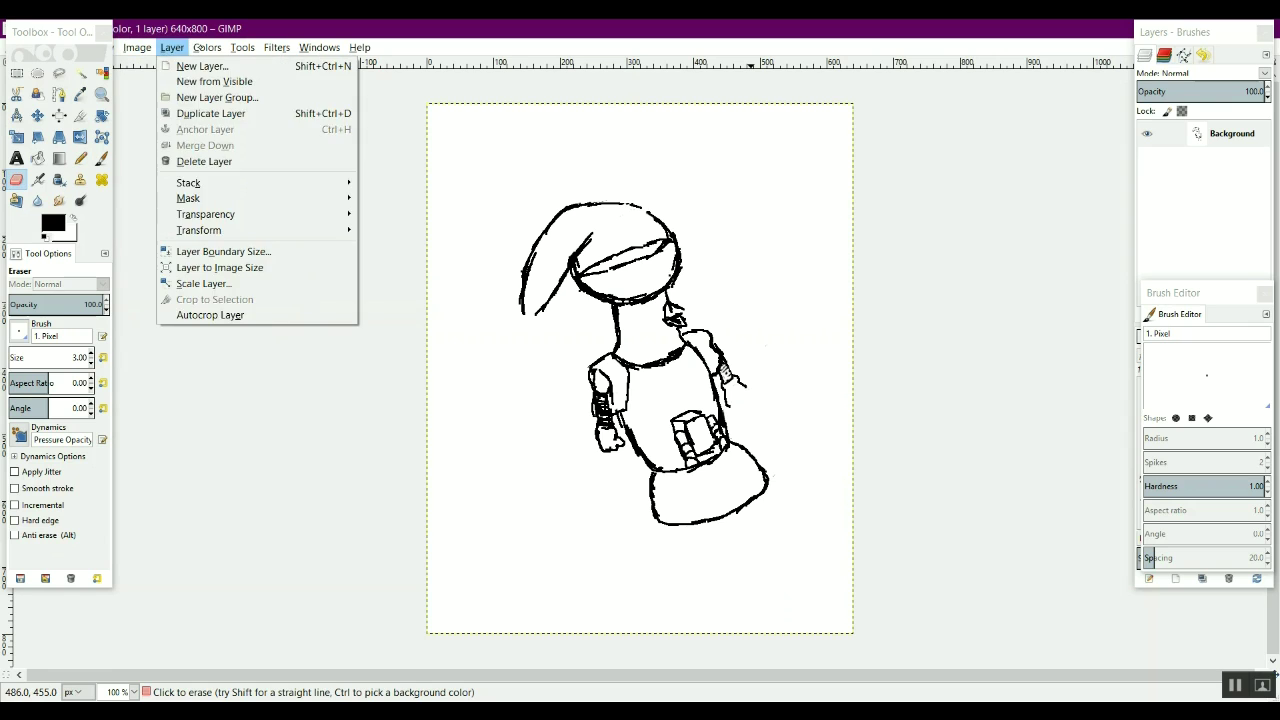
pyautogui.click(258, 161)
pyautogui.click(668, 370)
pyautogui.press('n')
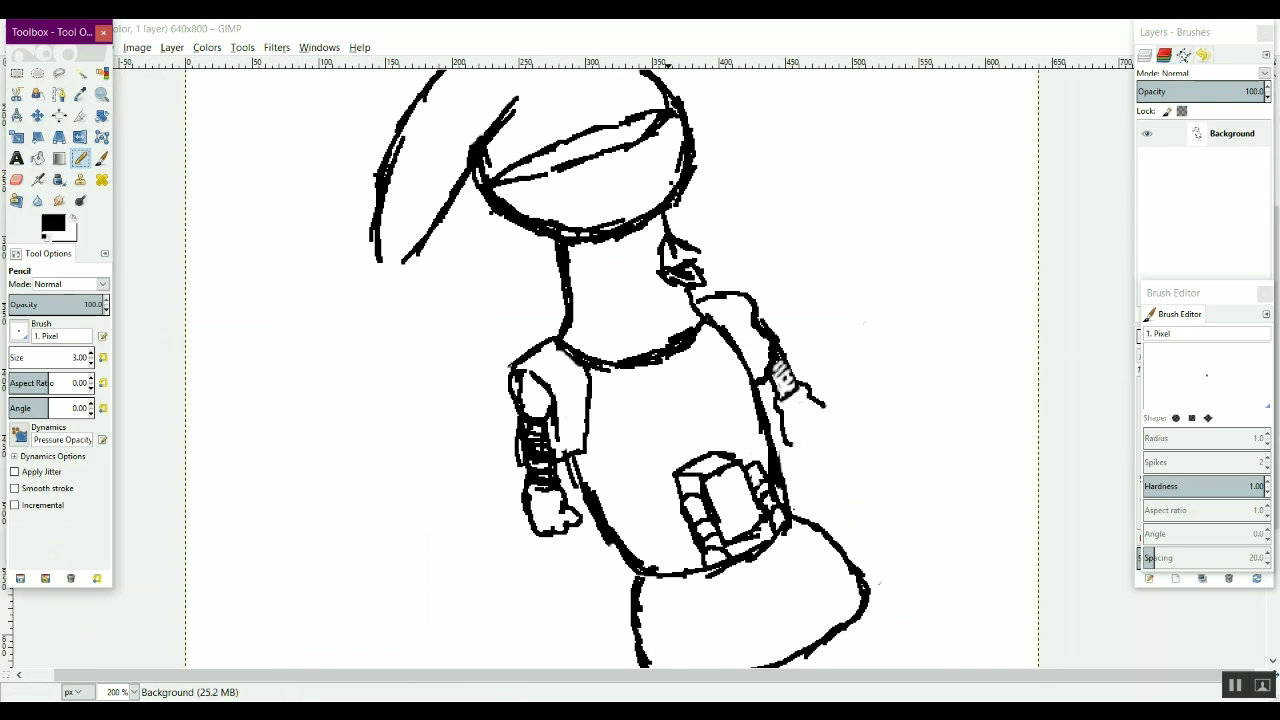
pyautogui.moveTo(822, 404); pyautogui.dragTo(832, 416)
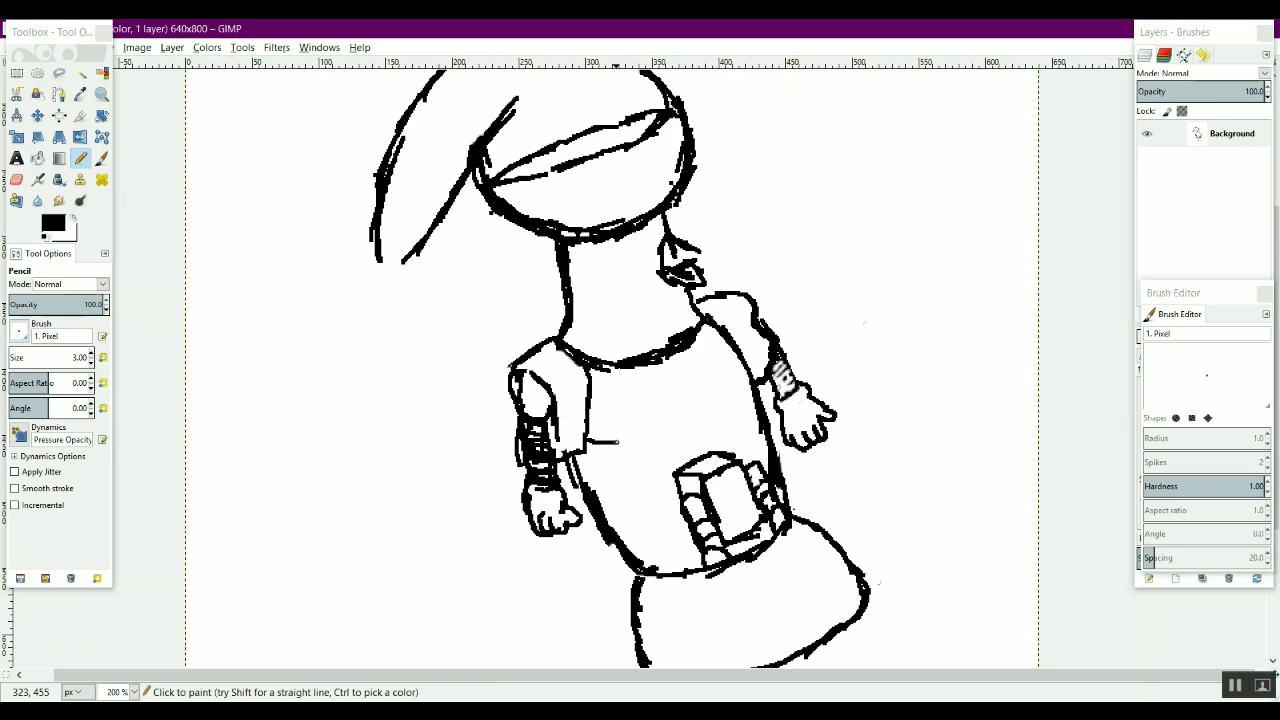
# - Draw two curved double-line bands across the torso, erasing uneven strokes and the stray mark beside the figure
pyautogui.moveTo(721, 406); pyautogui.dragTo(754, 381)
pyautogui.click(17, 180)
pyautogui.moveTo(694, 424); pyautogui.dragTo(727, 401)
pyautogui.click(864, 323)
pyautogui.click(80, 158)
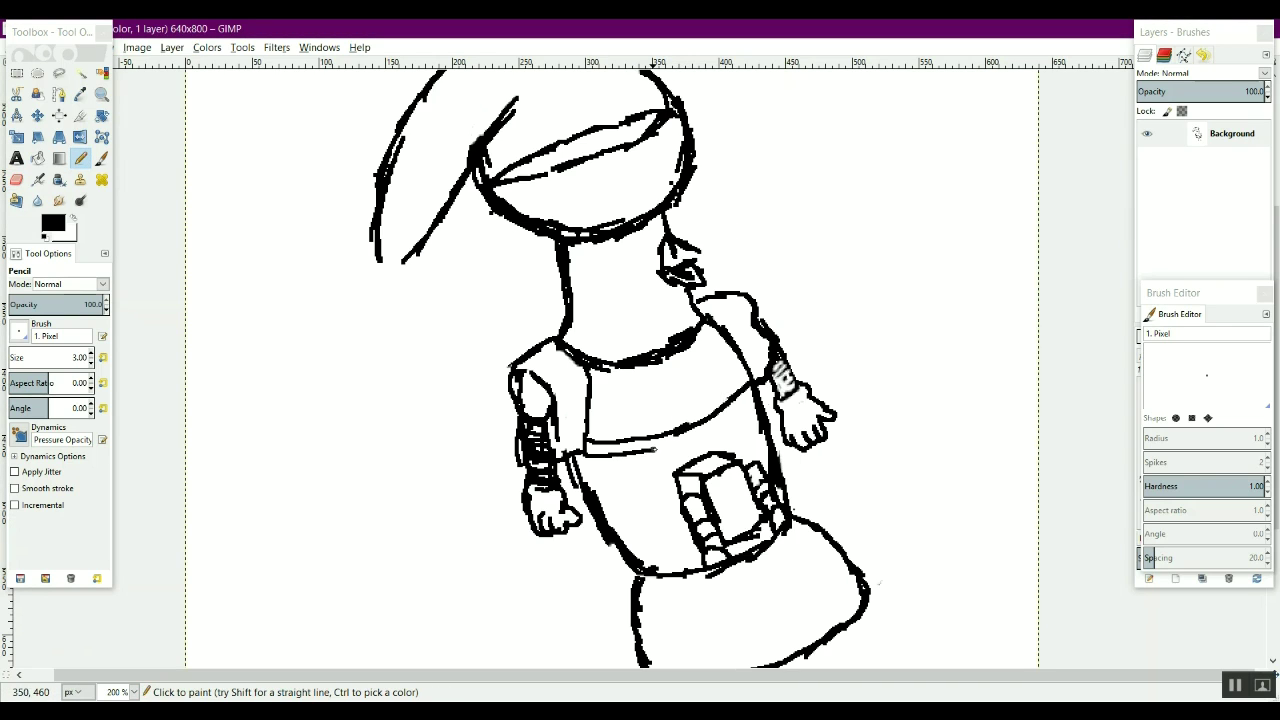
pyautogui.rightClick(672, 440)
pyautogui.click(714, 421)
pyautogui.moveTo(716, 416); pyautogui.dragTo(661, 436)
pyautogui.moveTo(611, 526); pyautogui.dragTo(627, 527)
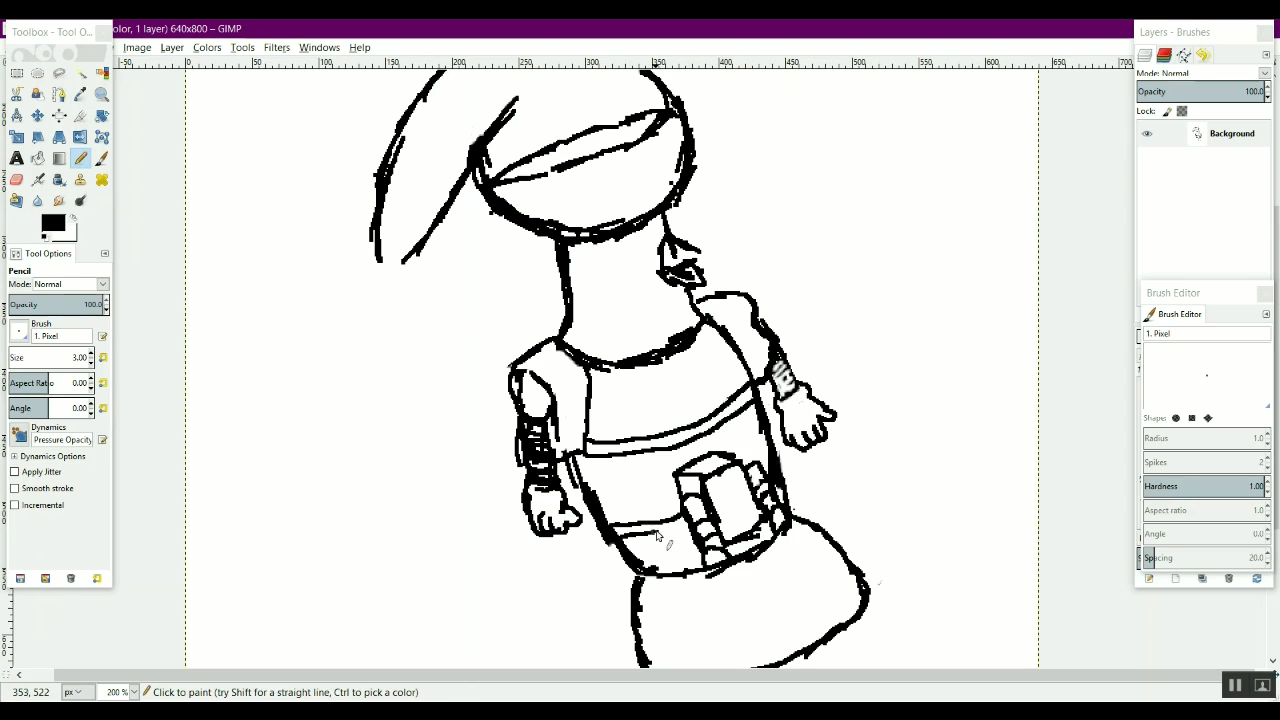
# - Shade the torso section above the upper band with vertical pencil hatching
pyautogui.moveTo(592, 370); pyautogui.dragTo(602, 430)
pyautogui.moveTo(613, 374)
pyautogui.mouseDown()
pyautogui.moveTo(601, 417)
pyautogui.moveTo(638, 430)
pyautogui.mouseUp()
pyautogui.moveTo(700, 338)
pyautogui.mouseDown()
pyautogui.moveTo(711, 372)
pyautogui.moveTo(700, 404)
pyautogui.mouseUp()
pyautogui.moveTo(668, 394); pyautogui.dragTo(672, 434)
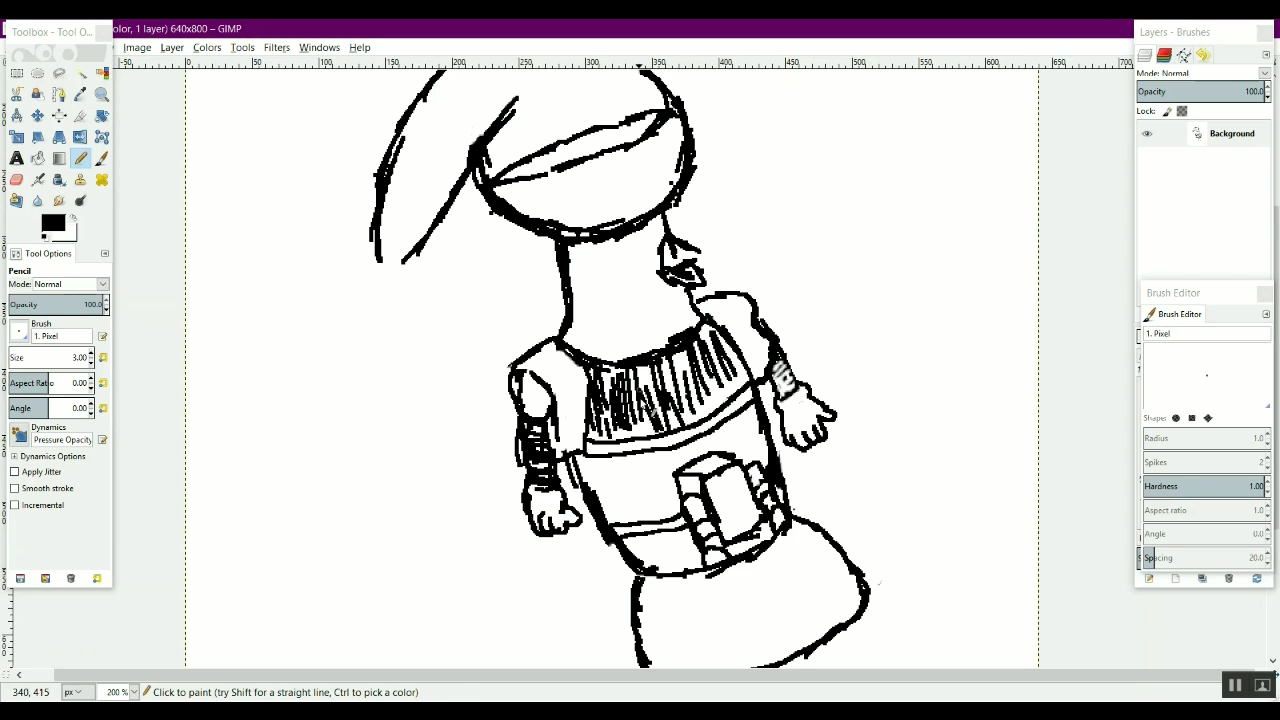
pyautogui.moveTo(708, 366); pyautogui.dragTo(716, 406)
pyautogui.moveTo(712, 336); pyautogui.dragTo(740, 380)
# - Shade the middle and lowest torso sections around the box with vertical pencil hatching
pyautogui.moveTo(640, 456); pyautogui.dragTo(610, 520)
pyautogui.moveTo(690, 440); pyautogui.dragTo(660, 515)
pyautogui.moveTo(760, 414)
pyautogui.mouseDown()
pyautogui.moveTo(645, 510)
pyautogui.moveTo(687, 570)
pyautogui.moveTo(658, 540)
pyautogui.mouseUp()
pyautogui.moveTo(752, 536); pyautogui.dragTo(740, 546)
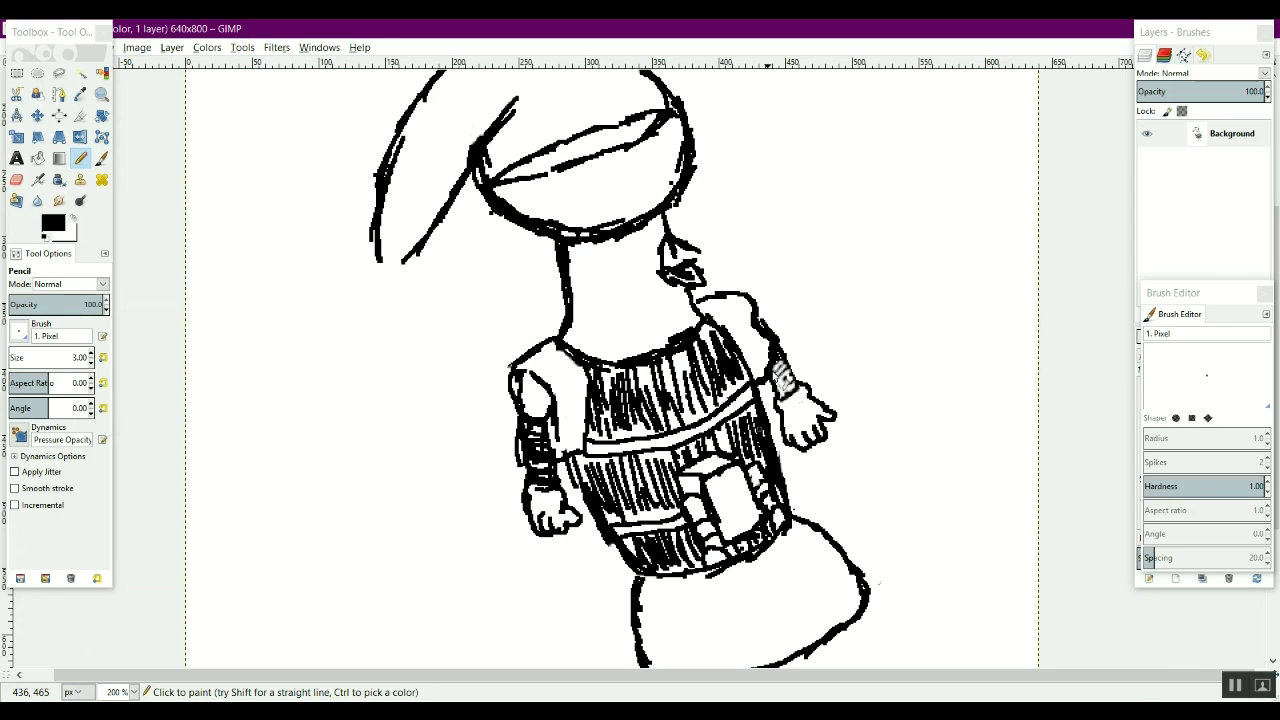
# - Erase the inner strokes of the small pointed shape beside the neck
pyautogui.click(16, 179)
pyautogui.click(80, 158)
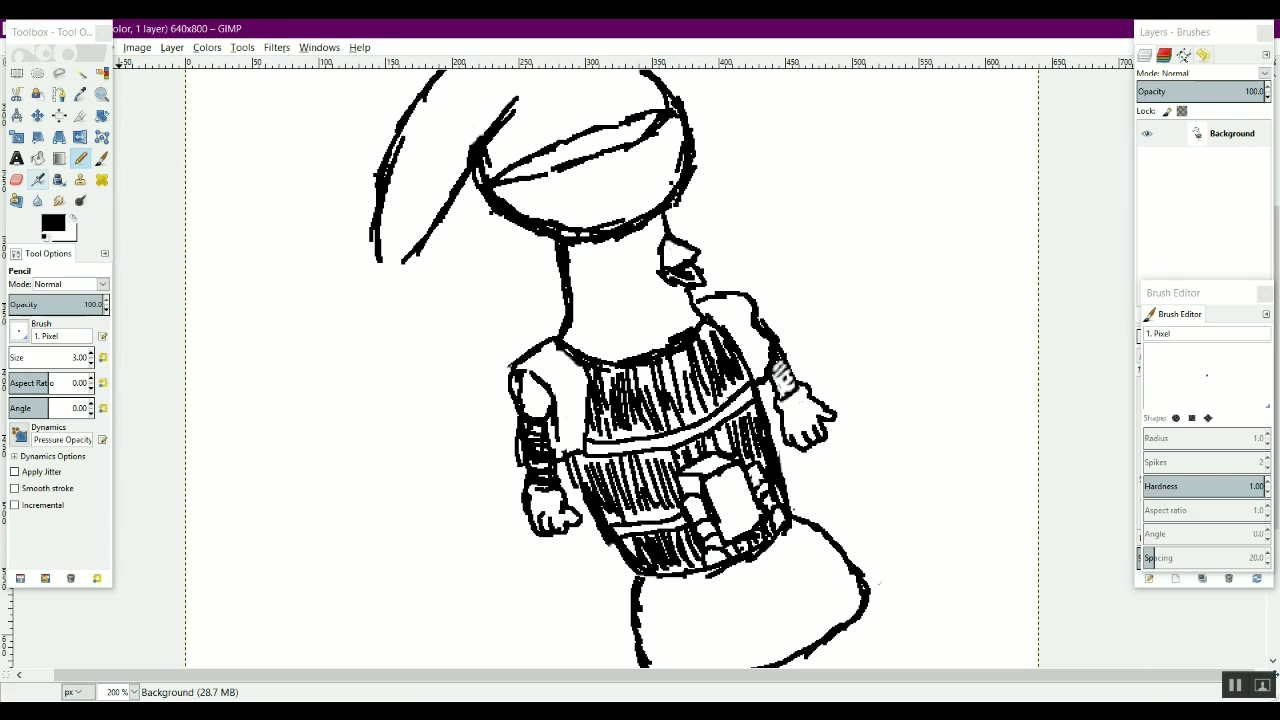
pyautogui.click(37, 158)
pyautogui.click(1164, 56)
pyautogui.click(1145, 56)
pyautogui.click(1181, 337)
pyautogui.click(1190, 423)
pyautogui.scroll(-15, 1190, 430)
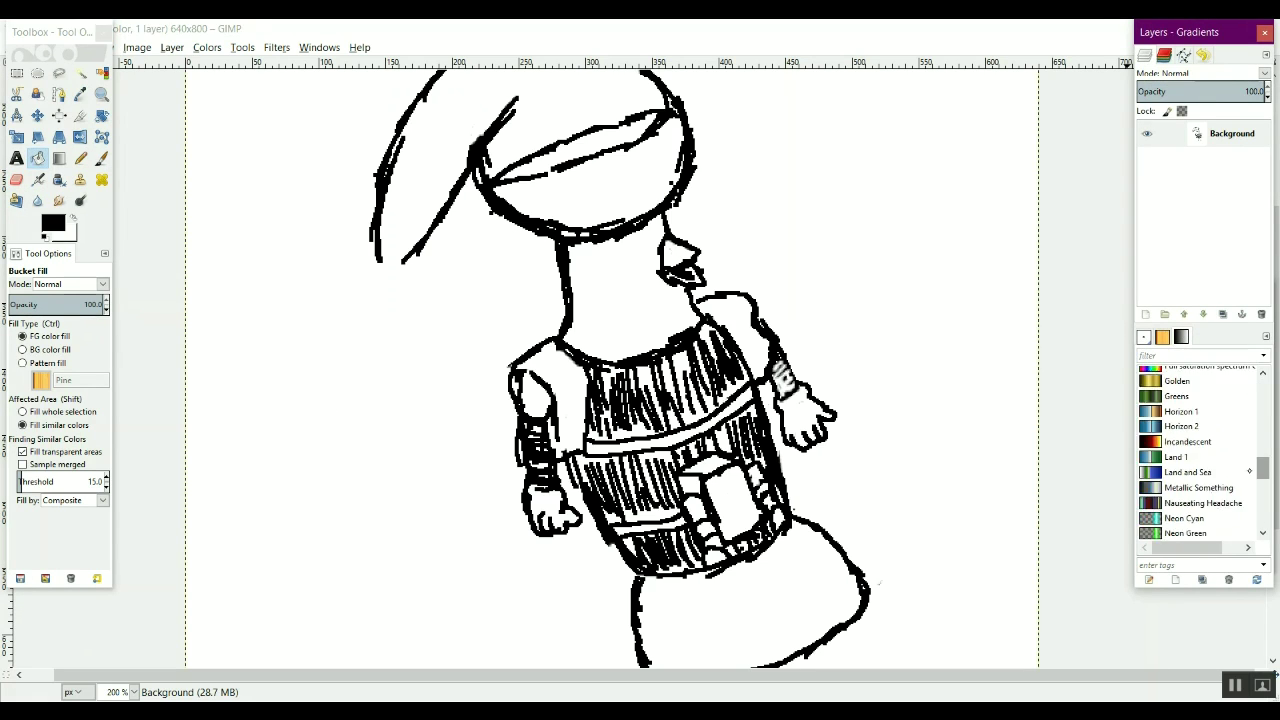
pyautogui.scroll(15, 1190, 430)
pyautogui.click(102, 73)
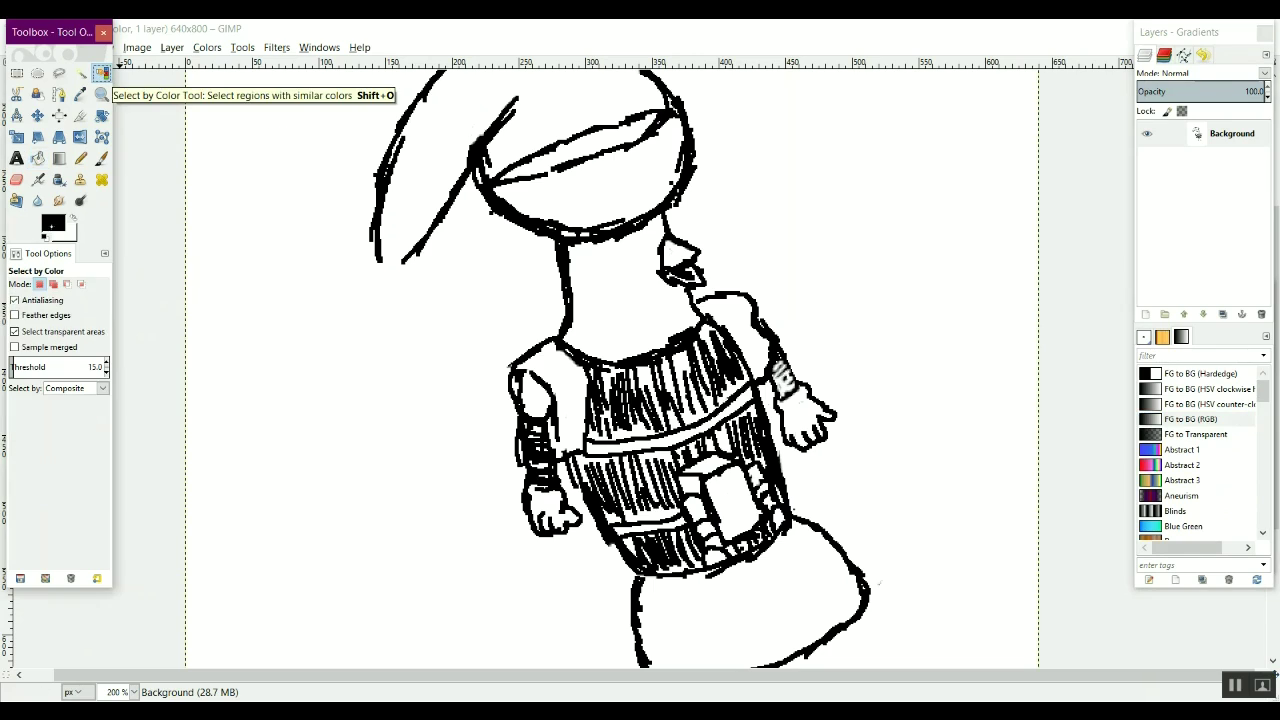
pyautogui.click(53, 224)
pyautogui.click(237, 214)
pyautogui.click(250, 348)
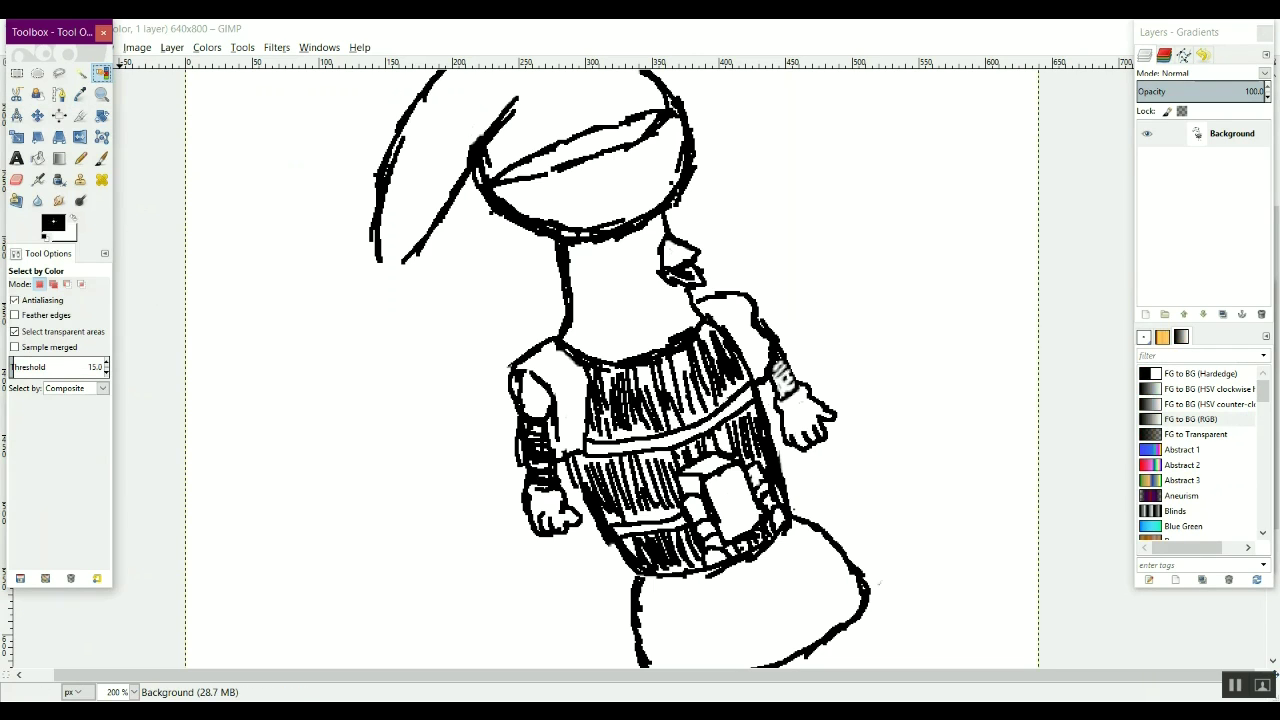
# - Choose Bucket Fill, pick pure red (ff0000) as the foreground colour and save it to the colour history
pyautogui.click(38, 158)
pyautogui.click(53, 224)
pyautogui.click(238, 214)
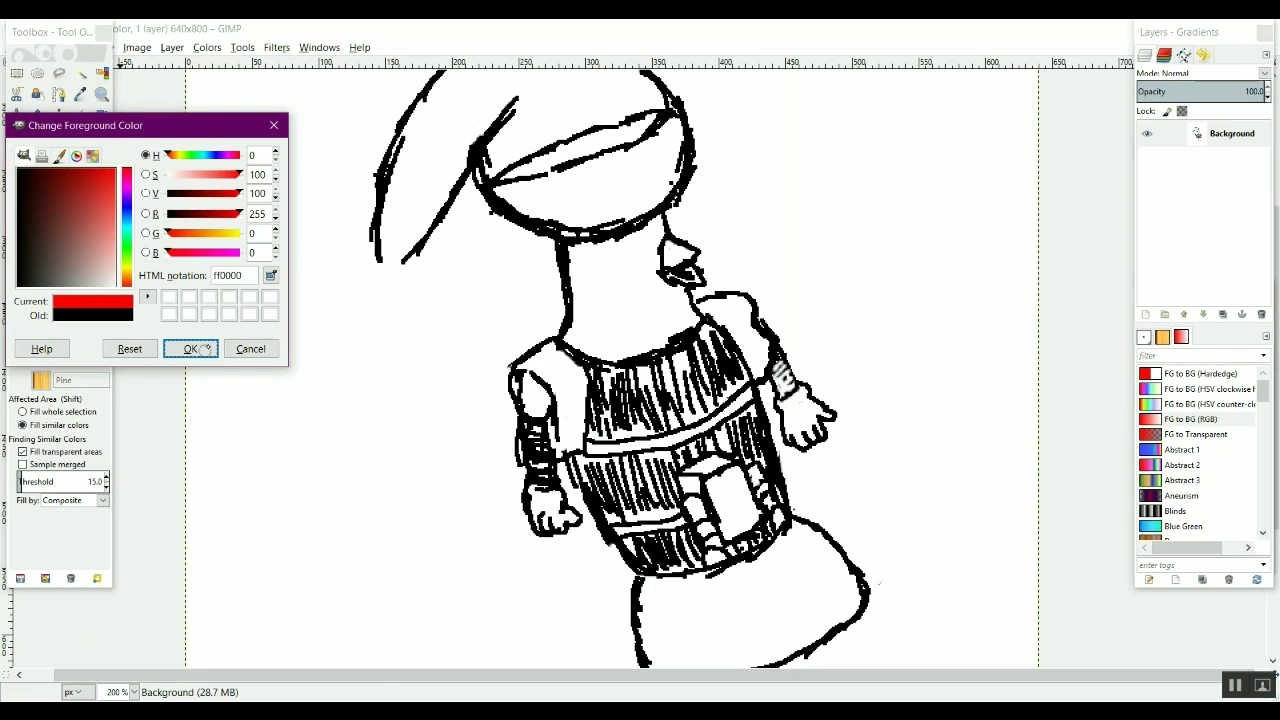
pyautogui.moveTo(127, 205); pyautogui.dragTo(127, 287)
pyautogui.moveTo(238, 217); pyautogui.dragTo(242, 217)
pyautogui.click(148, 297)
pyautogui.click(202, 351)
pyautogui.click(250, 349)
pyautogui.click(192, 349)
pyautogui.click(275, 126)
pyautogui.click(103, 32)
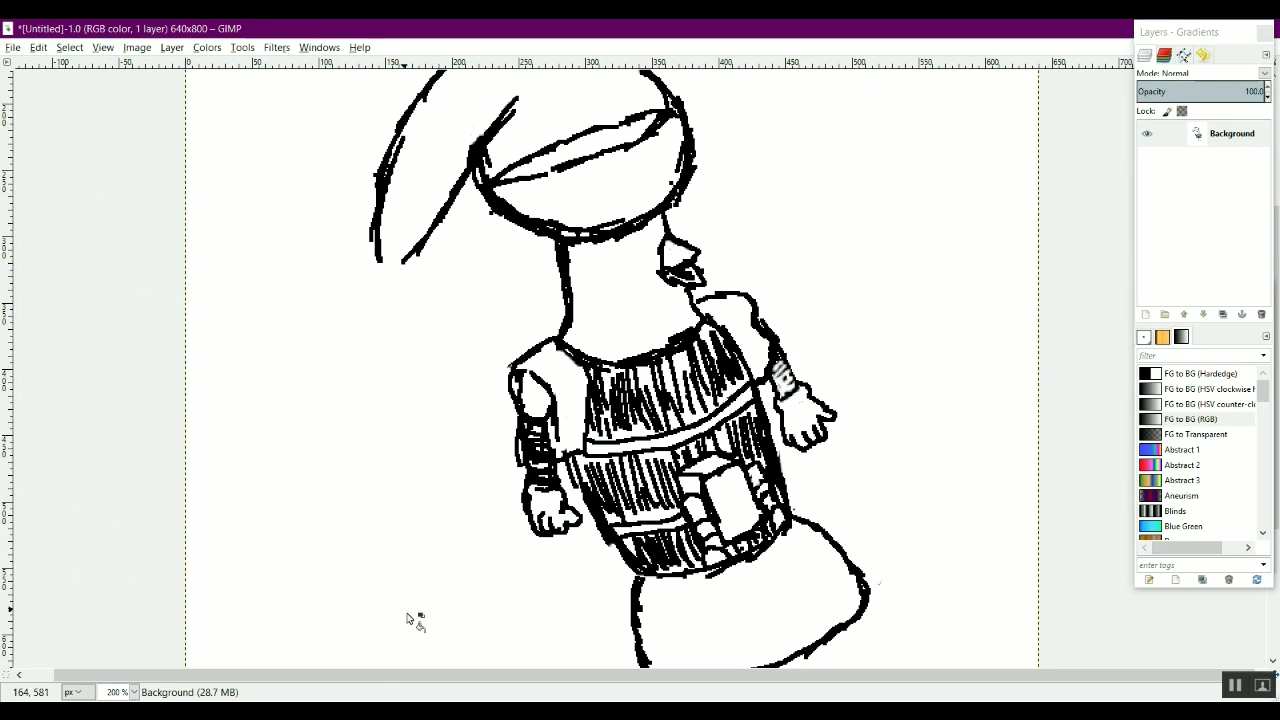
pyautogui.click(15, 47)
pyautogui.click(38, 47)
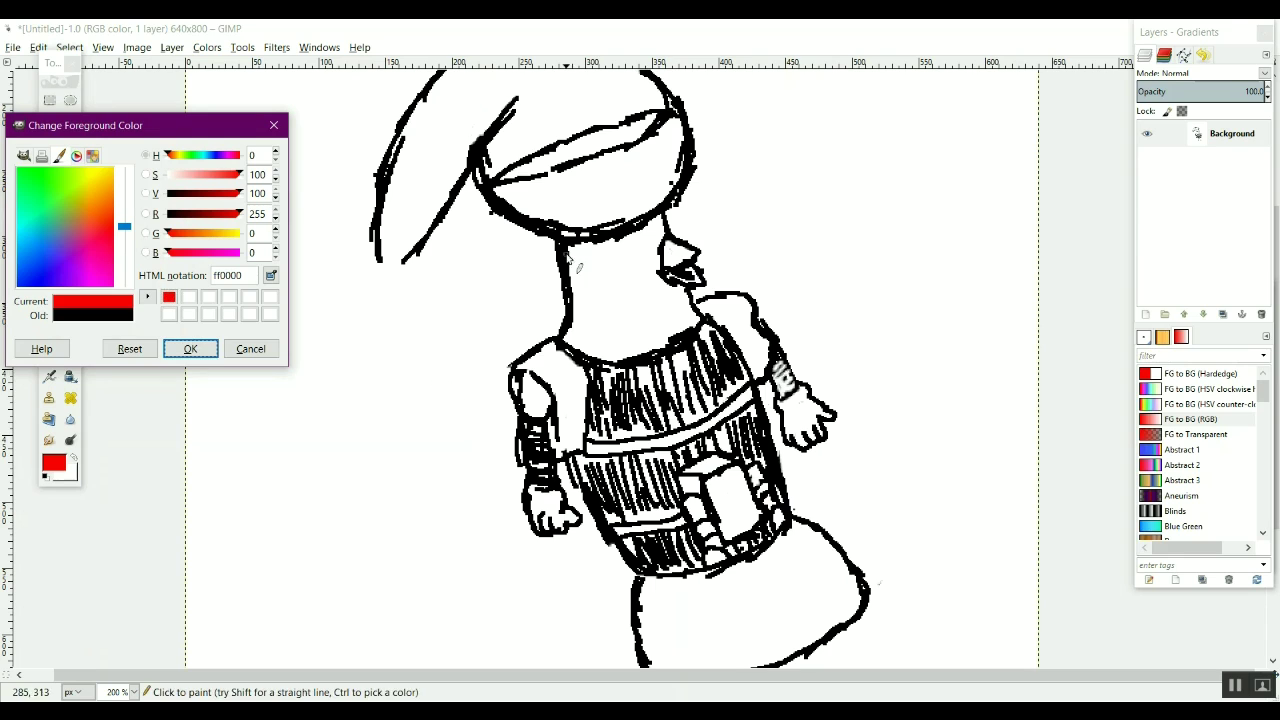
# - Show the palette swatches in the foreground colour dialog and move the dialog away from the top of the canvas
pyautogui.click(24, 155)
pyautogui.click(60, 155)
pyautogui.click(76, 155)
pyautogui.click(92, 155)
pyautogui.moveTo(139, 120); pyautogui.dragTo(170, 492)
# - Bucket-fill the gaps between the hatching in the upper torso section with red (ff0000)
pyautogui.click(70, 312)
pyautogui.click(604, 374)
pyautogui.click(646, 382)
pyautogui.click(668, 382)
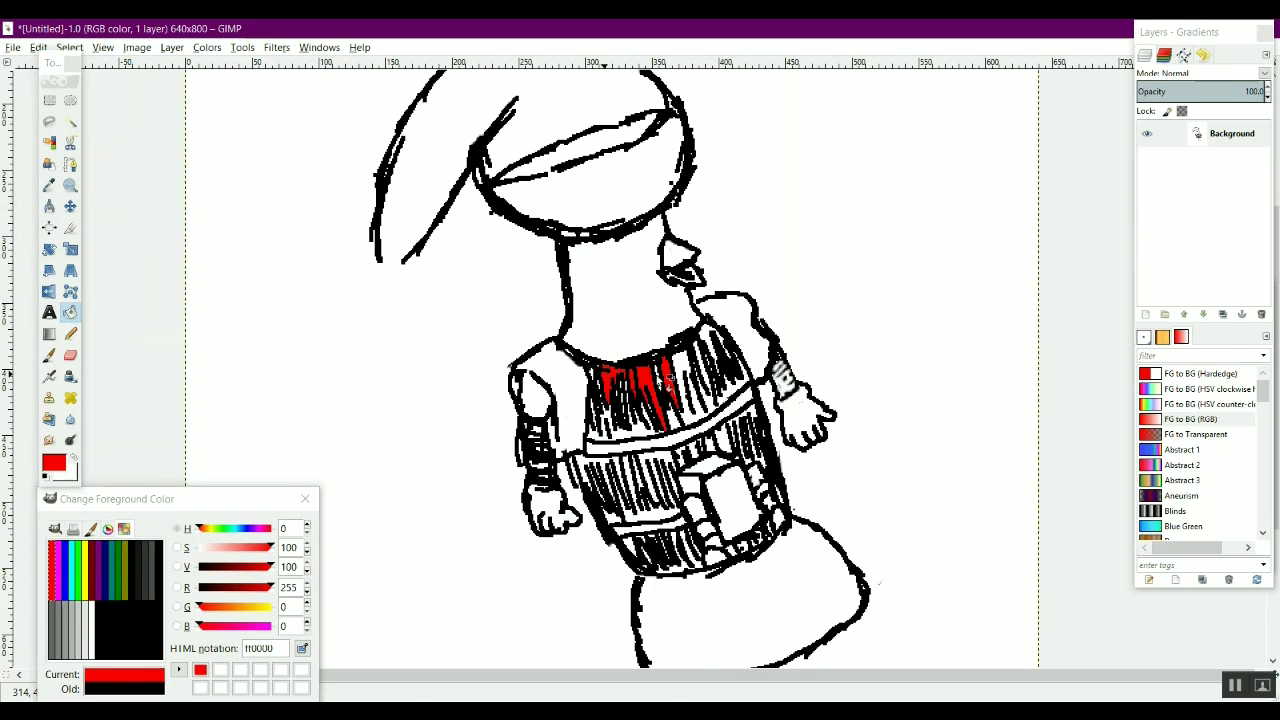
pyautogui.click(685, 378)
pyautogui.click(708, 338)
pyautogui.click(729, 392)
pyautogui.click(720, 340)
pyautogui.click(606, 434)
pyautogui.click(652, 428)
pyautogui.click(632, 390)
pyautogui.click(593, 378)
# - Fill the white gaps in the middle torso section, including the area above the box, with red
pyautogui.click(648, 512)
pyautogui.click(656, 466)
pyautogui.click(609, 468)
pyautogui.click(616, 519)
pyautogui.click(722, 440)
pyautogui.click(710, 447)
pyautogui.click(693, 460)
pyautogui.click(681, 459)
pyautogui.click(742, 430)
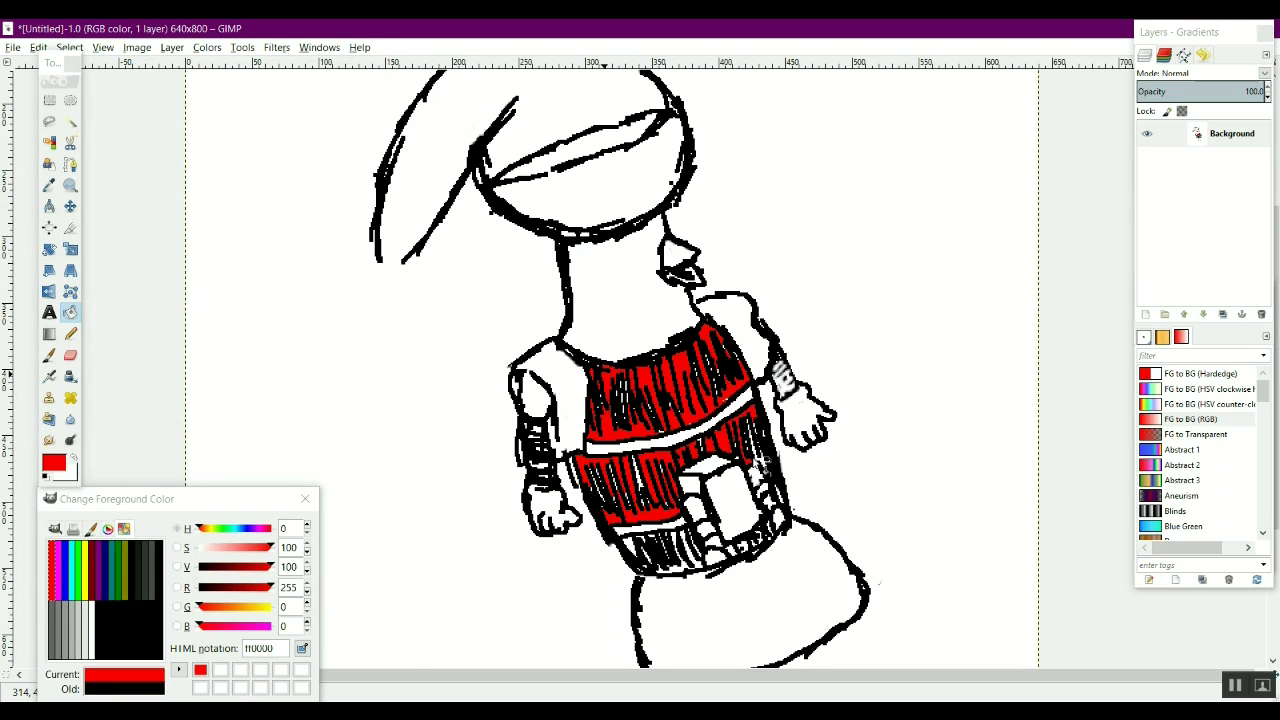
# - Fill the torso box's front, top and side segments with red
pyautogui.click(761, 484)
pyautogui.click(734, 506)
pyautogui.click(712, 467)
pyautogui.click(694, 509)
pyautogui.click(707, 537)
pyautogui.click(758, 545)
# - Undo the unwanted fills and fill the gaps in the lowest torso section with red
pyautogui.click(38, 47)
pyautogui.click(72, 66)
pyautogui.click(629, 543)
pyautogui.hotkey('ctrl', 'z')
pyautogui.click(690, 553)
pyautogui.click(680, 561)
pyautogui.click(650, 541)
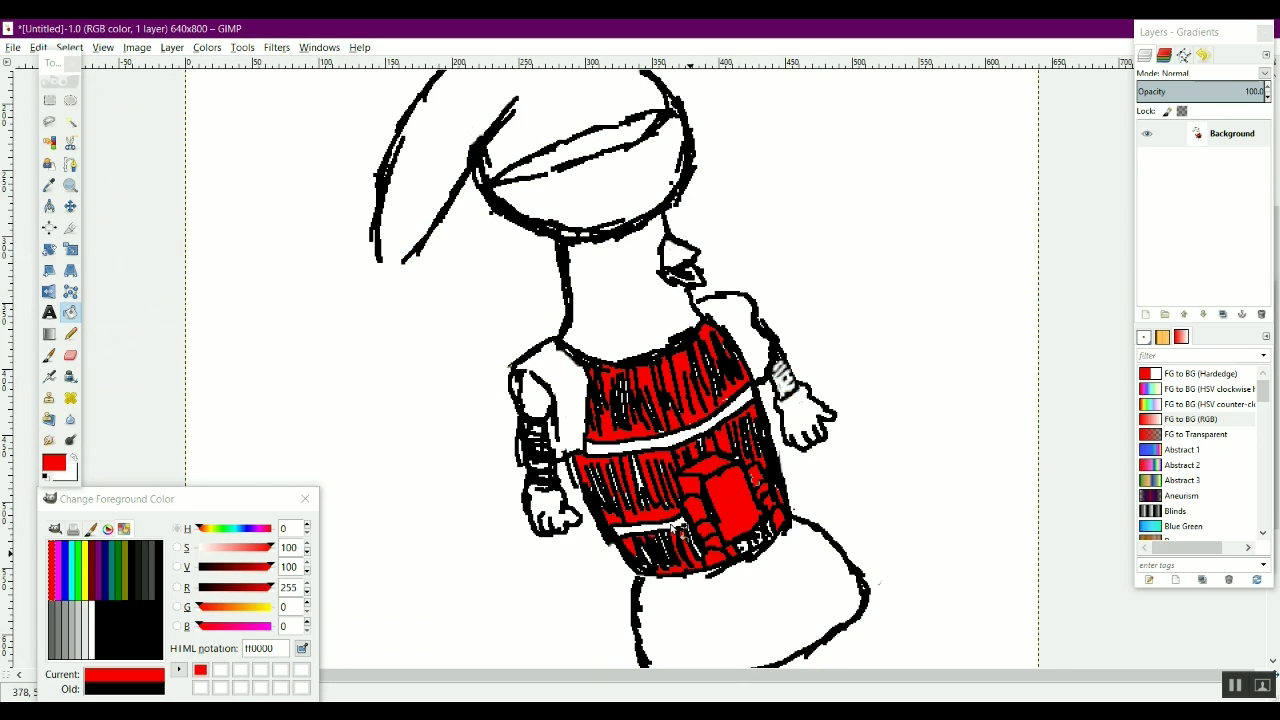
# - Fill the two torso bands and the neck with red, undoing the stray fill beside the torso
pyautogui.click(676, 523)
pyautogui.click(673, 438)
pyautogui.click(778, 553)
pyautogui.hotkey('ctrl', 'z')
pyautogui.click(616, 310)
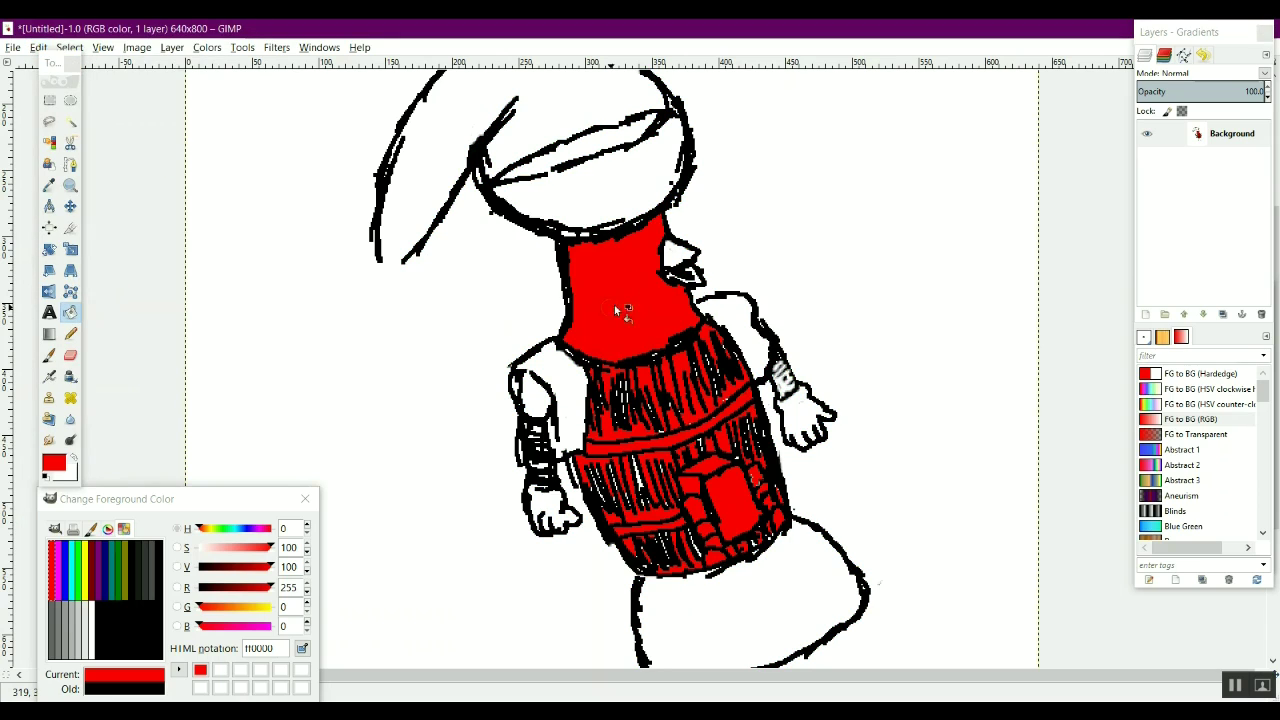
# - Paint over the white gaps between the black lines in the torso sections with the Pencil in red ff0000
pyautogui.moveTo(224, 498); pyautogui.dragTo(292, 229)
pyautogui.click(276, 47)
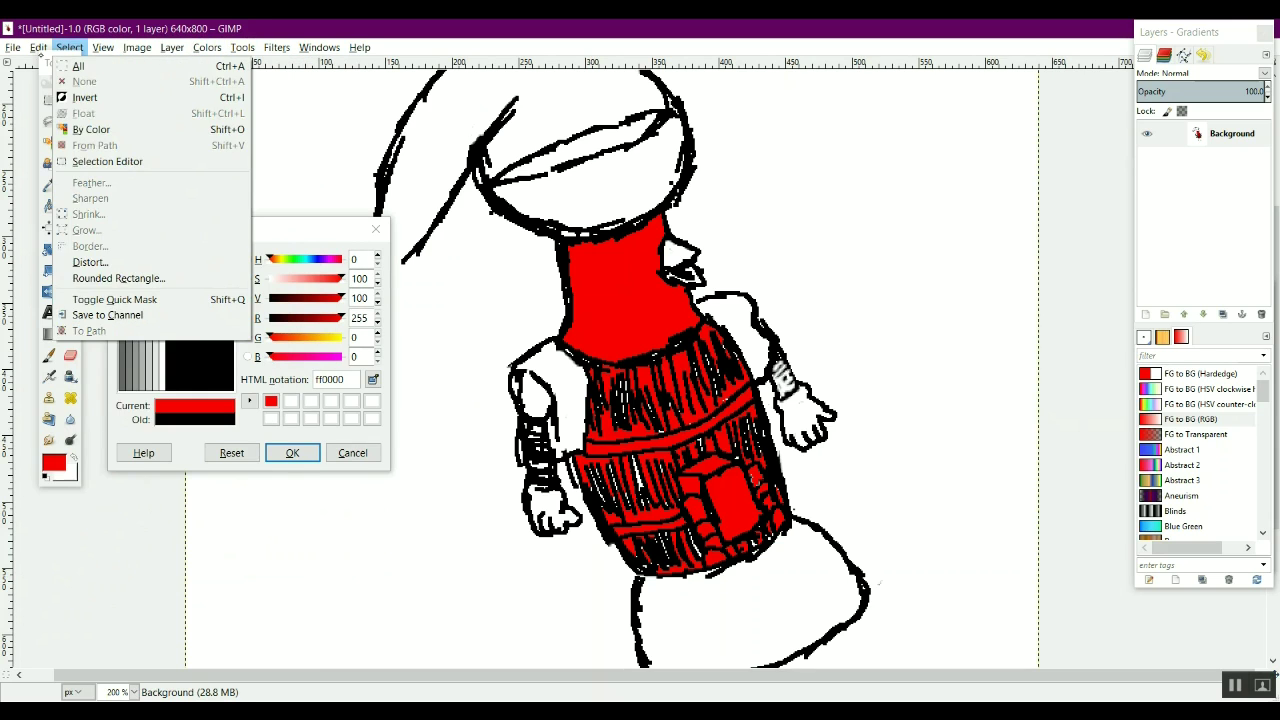
pyautogui.moveTo(140, 100)
pyautogui.click(326, 129)
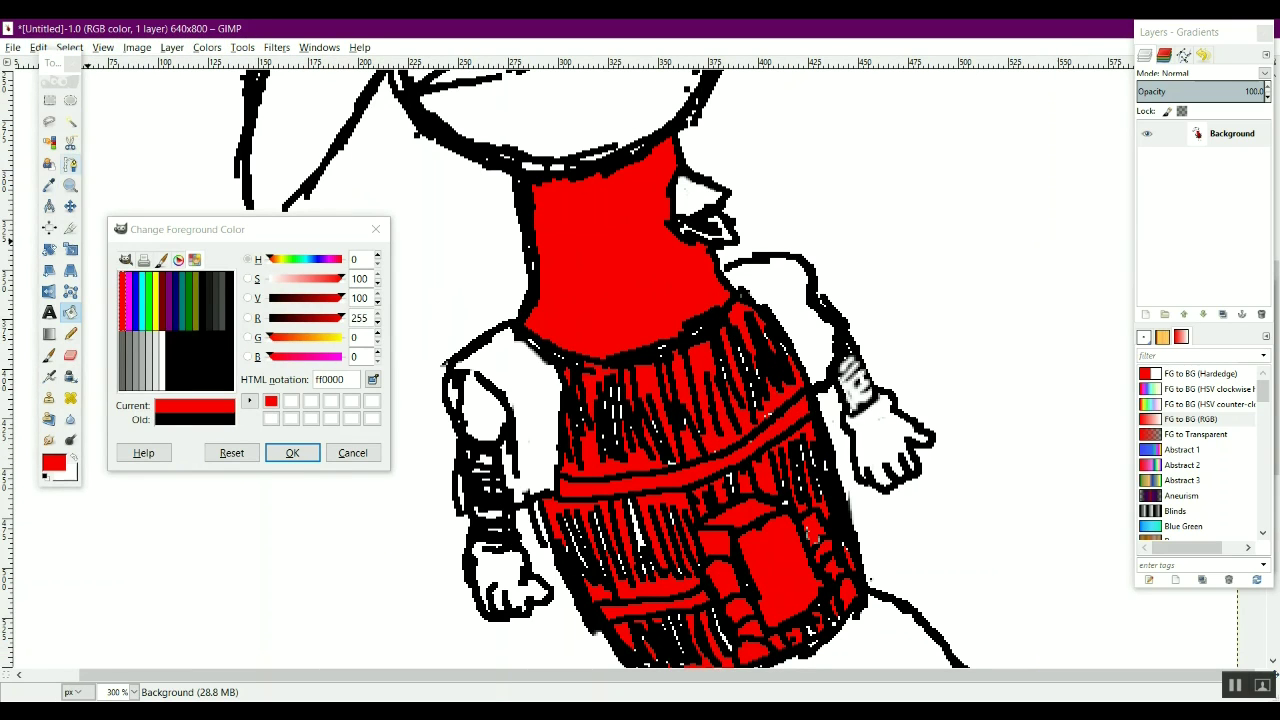
pyautogui.moveTo(632, 504)
pyautogui.mouseDown()
pyautogui.moveTo(643, 538)
pyautogui.moveTo(571, 522)
pyautogui.moveTo(641, 532)
pyautogui.moveTo(588, 549)
pyautogui.mouseUp()
pyautogui.moveTo(752, 486)
pyautogui.mouseDown()
pyautogui.moveTo(784, 503)
pyautogui.moveTo(816, 428)
pyautogui.moveTo(748, 336)
pyautogui.moveTo(674, 343)
pyautogui.moveTo(684, 328)
pyautogui.moveTo(629, 353)
pyautogui.moveTo(653, 368)
pyautogui.moveTo(616, 366)
pyautogui.moveTo(726, 328)
pyautogui.moveTo(606, 463)
pyautogui.moveTo(571, 366)
pyautogui.moveTo(746, 393)
pyautogui.moveTo(632, 425)
pyautogui.mouseUp()
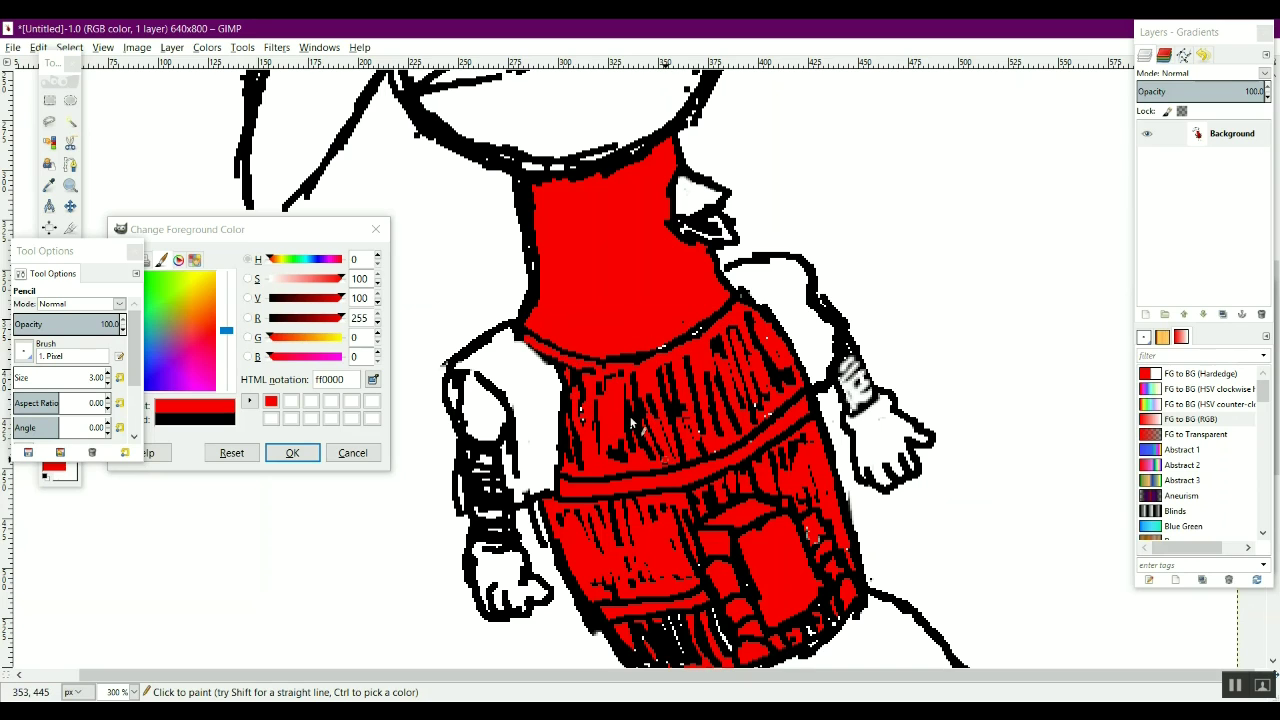
pyautogui.moveTo(686, 622)
pyautogui.mouseDown()
pyautogui.moveTo(650, 651)
pyautogui.moveTo(682, 660)
pyautogui.mouseUp()
pyautogui.moveTo(832, 624)
pyautogui.mouseDown()
pyautogui.moveTo(840, 617)
pyautogui.moveTo(826, 627)
pyautogui.mouseUp()
# - Set the foreground colour to darker red d50000 and shade the upper torso section
pyautogui.moveTo(341, 318); pyautogui.dragTo(328, 317)
pyautogui.moveTo(568, 379); pyautogui.dragTo(758, 326)
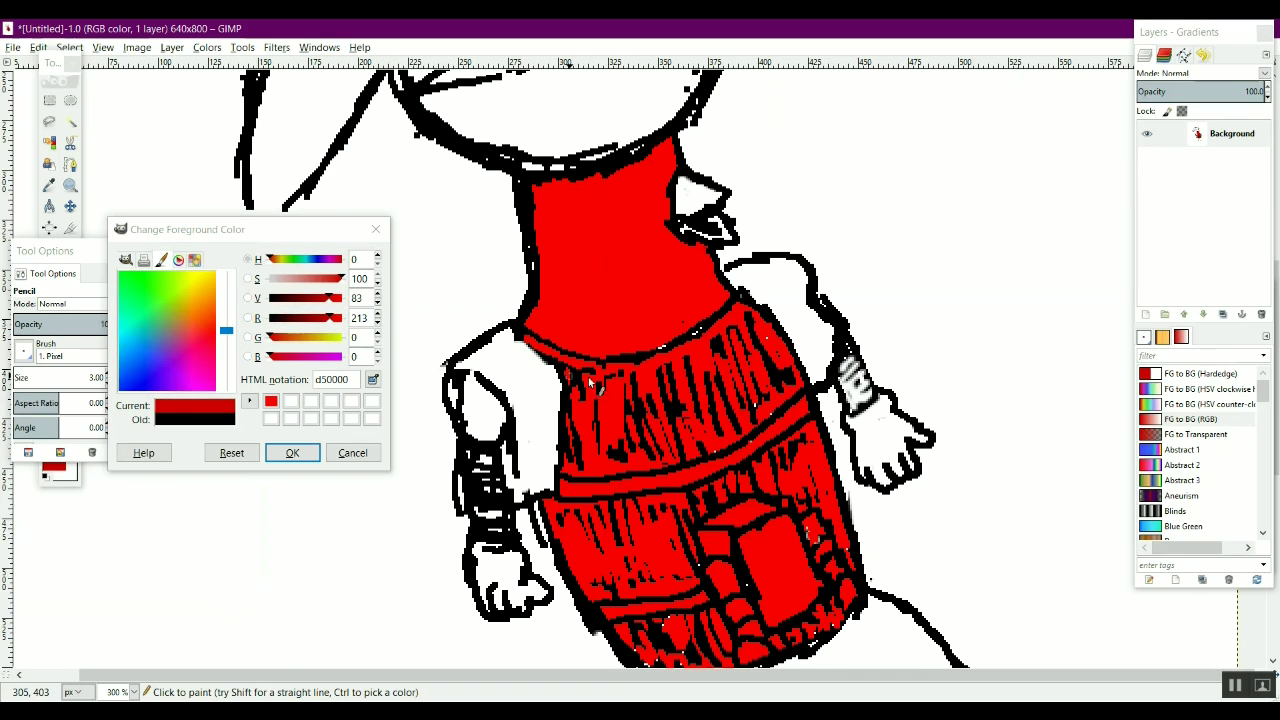
pyautogui.moveTo(571, 380)
pyautogui.mouseDown()
pyautogui.moveTo(737, 391)
pyautogui.moveTo(634, 384)
pyautogui.moveTo(579, 458)
pyautogui.moveTo(688, 450)
pyautogui.mouseUp()
pyautogui.moveTo(765, 328)
pyautogui.mouseDown()
pyautogui.moveTo(786, 376)
pyautogui.moveTo(773, 384)
pyautogui.mouseUp()
# - Shade the edges and right side of the neck with the darker red d50000
pyautogui.moveTo(543, 245); pyautogui.dragTo(544, 300)
pyautogui.moveTo(534, 186); pyautogui.dragTo(665, 147)
pyautogui.moveTo(1200, 32); pyautogui.dragTo(1113, 63)
pyautogui.moveTo(585, 190)
pyautogui.mouseDown()
pyautogui.moveTo(666, 222)
pyautogui.moveTo(712, 268)
pyautogui.moveTo(718, 318)
pyautogui.moveTo(621, 376)
pyautogui.mouseUp()
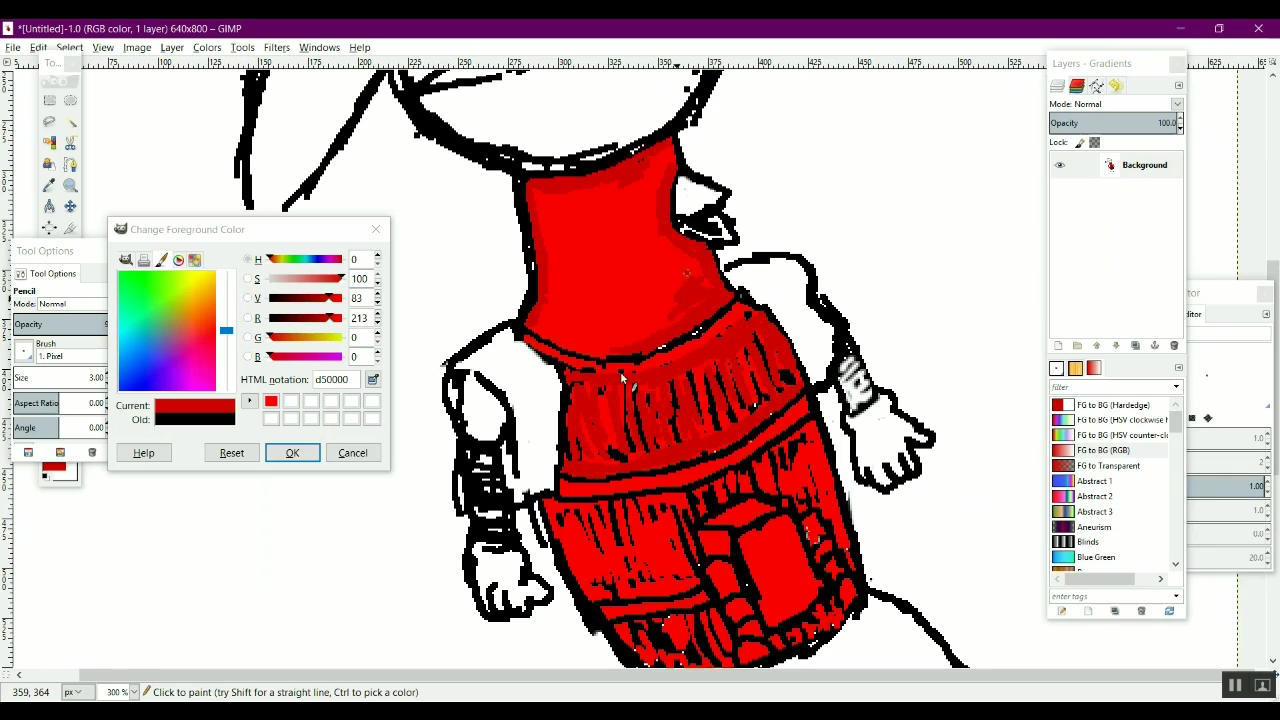
pyautogui.moveTo(689, 260); pyautogui.dragTo(630, 342)
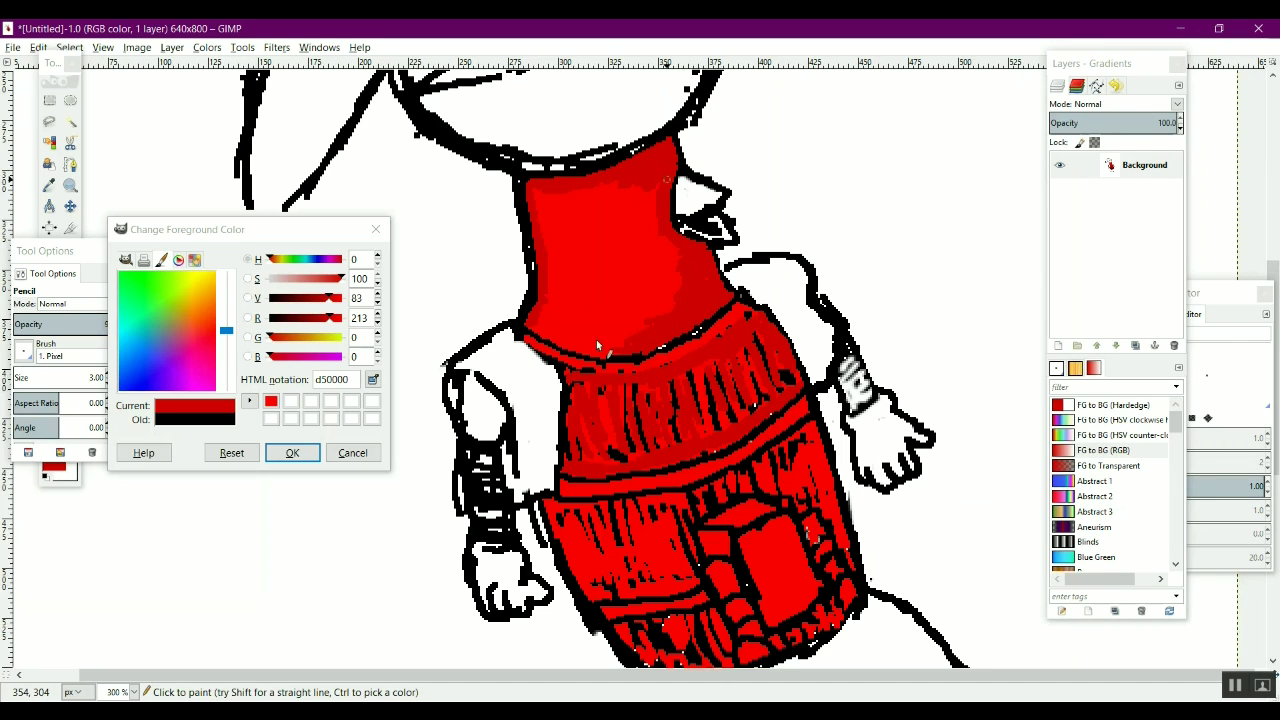
# - Shade the middle torso section and the stones around the torso box with dark red d50000
pyautogui.moveTo(693, 535)
pyautogui.mouseDown()
pyautogui.moveTo(648, 600)
pyautogui.moveTo(640, 512)
pyautogui.moveTo(725, 490)
pyautogui.moveTo(812, 440)
pyautogui.moveTo(822, 490)
pyautogui.moveTo(791, 464)
pyautogui.mouseUp()
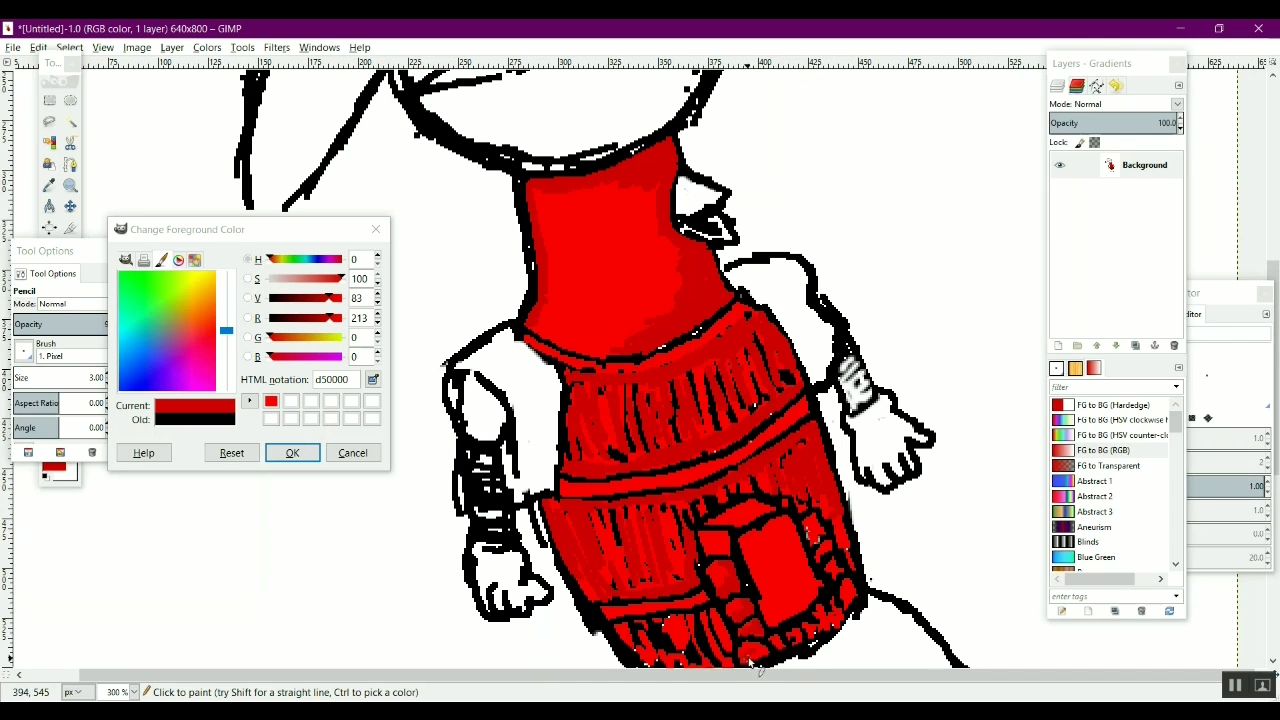
pyautogui.click(195, 420)
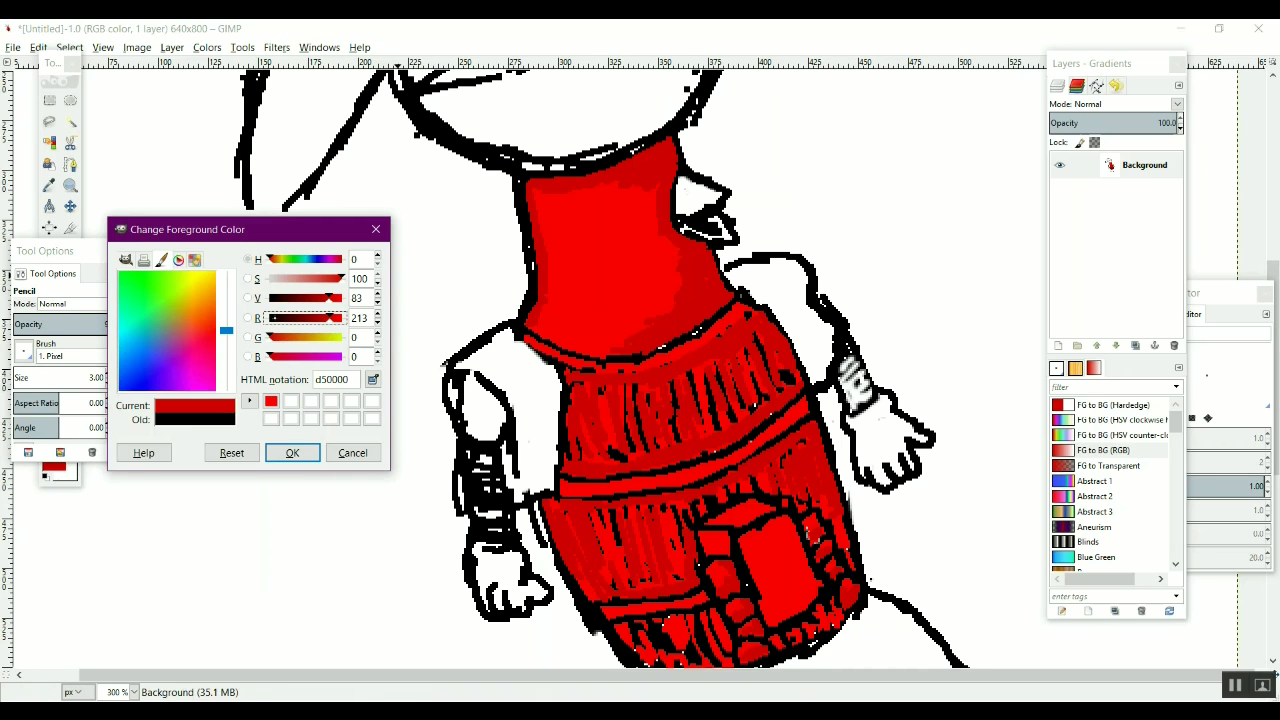
pyautogui.moveTo(838, 530); pyautogui.dragTo(851, 537)
# - Set the foreground colour to orange f55e00 and paint highlights on the neck, the torso bands and the torso box
pyautogui.moveTo(270, 318); pyautogui.dragTo(338, 318)
pyautogui.moveTo(270, 338); pyautogui.dragTo(296, 338)
pyautogui.moveTo(560, 198)
pyautogui.mouseDown()
pyautogui.moveTo(569, 262)
pyautogui.moveTo(606, 323)
pyautogui.moveTo(565, 335)
pyautogui.moveTo(615, 300)
pyautogui.mouseUp()
pyautogui.moveTo(525, 338)
pyautogui.mouseDown()
pyautogui.moveTo(584, 366)
pyautogui.moveTo(720, 330)
pyautogui.moveTo(746, 304)
pyautogui.mouseUp()
pyautogui.click(562, 488)
pyautogui.rightClick(560, 484)
pyautogui.moveTo(568, 488)
pyautogui.mouseDown()
pyautogui.moveTo(643, 485)
pyautogui.moveTo(810, 403)
pyautogui.mouseUp()
pyautogui.moveTo(727, 550)
pyautogui.mouseDown()
pyautogui.moveTo(740, 526)
pyautogui.moveTo(788, 528)
pyautogui.mouseUp()
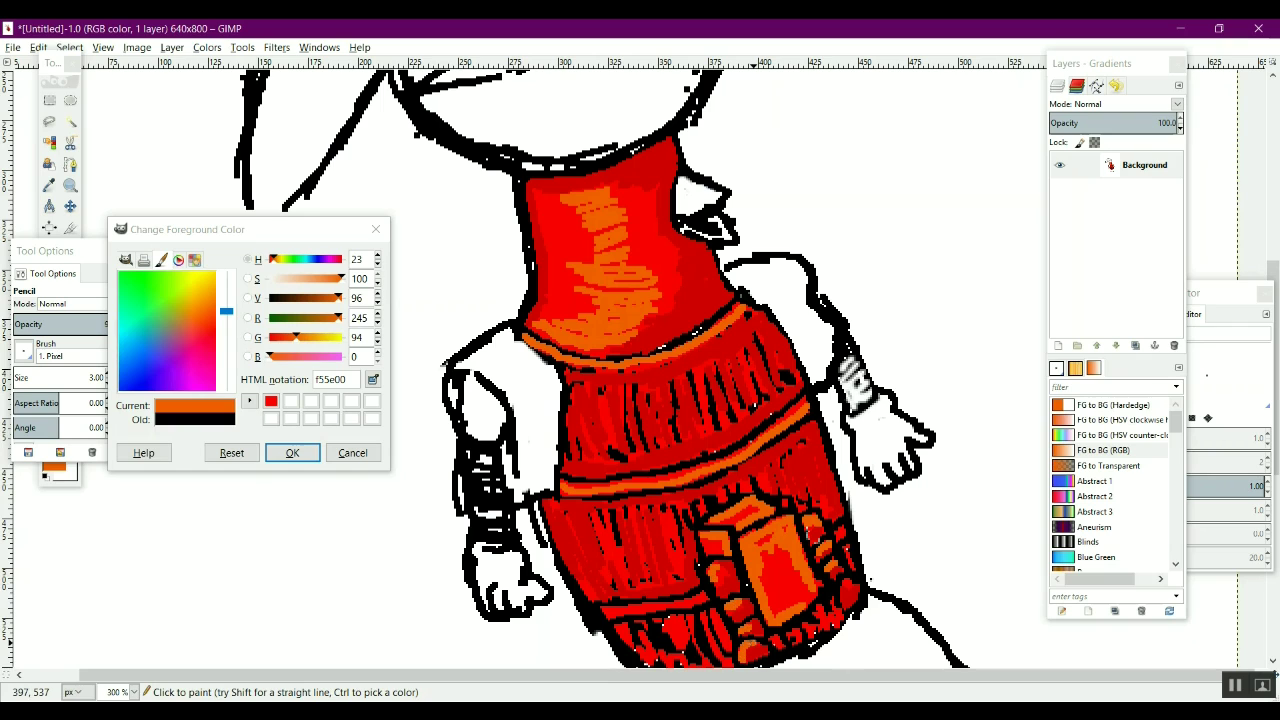
# - Set the foreground colour to red e70000 and paint the lowest torso section
pyautogui.click(296, 338)
pyautogui.moveTo(338, 298); pyautogui.dragTo(342, 298)
pyautogui.moveTo(296, 338); pyautogui.dragTo(226, 339)
pyautogui.click(341, 318)
pyautogui.moveTo(341, 298); pyautogui.dragTo(335, 298)
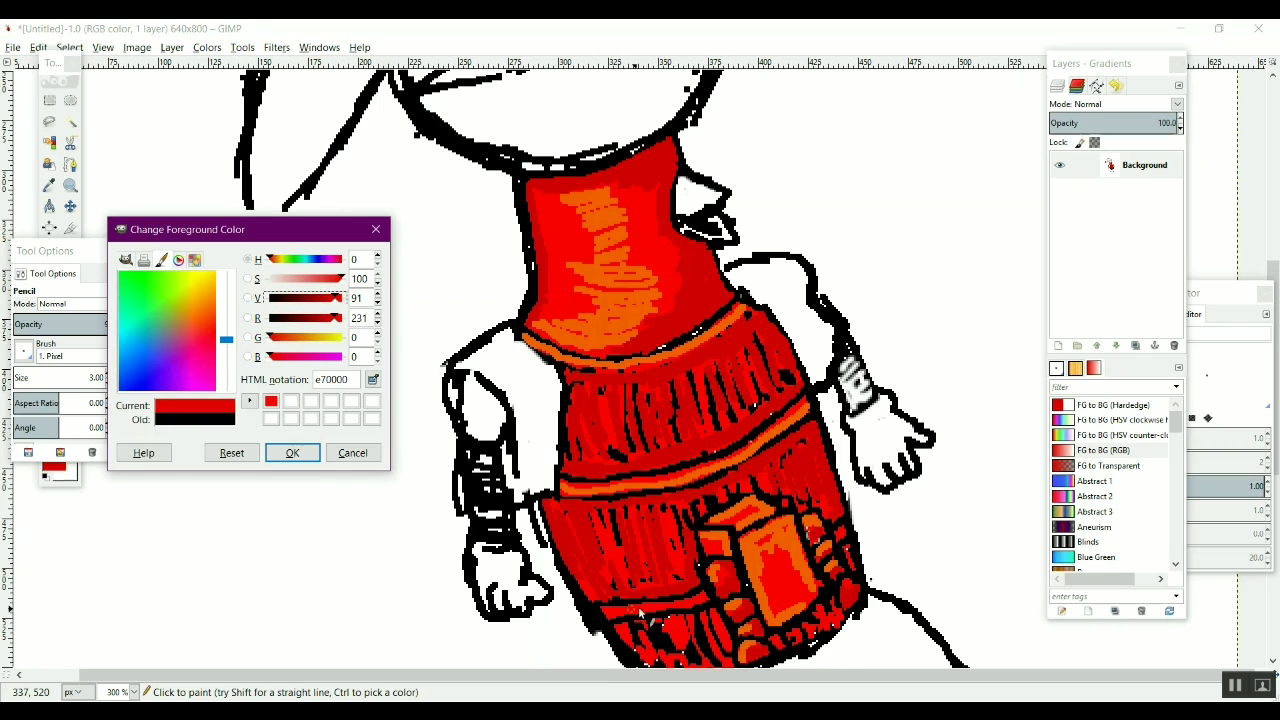
pyautogui.scroll(-2, 597, 600)
pyautogui.moveTo(632, 580)
pyautogui.mouseDown()
pyautogui.moveTo(712, 565)
pyautogui.moveTo(684, 561)
pyautogui.mouseUp()
# - Darken the red slightly, shade the areas around the torso box, and sample black from an outline
pyautogui.moveTo(335, 298); pyautogui.dragTo(329, 298)
pyautogui.moveTo(725, 563); pyautogui.dragTo(716, 541)
pyautogui.moveTo(788, 560); pyautogui.dragTo(833, 528)
pyautogui.keyDown('ctrl'); pyautogui.click(778, 576); pyautogui.keyUp('ctrl')
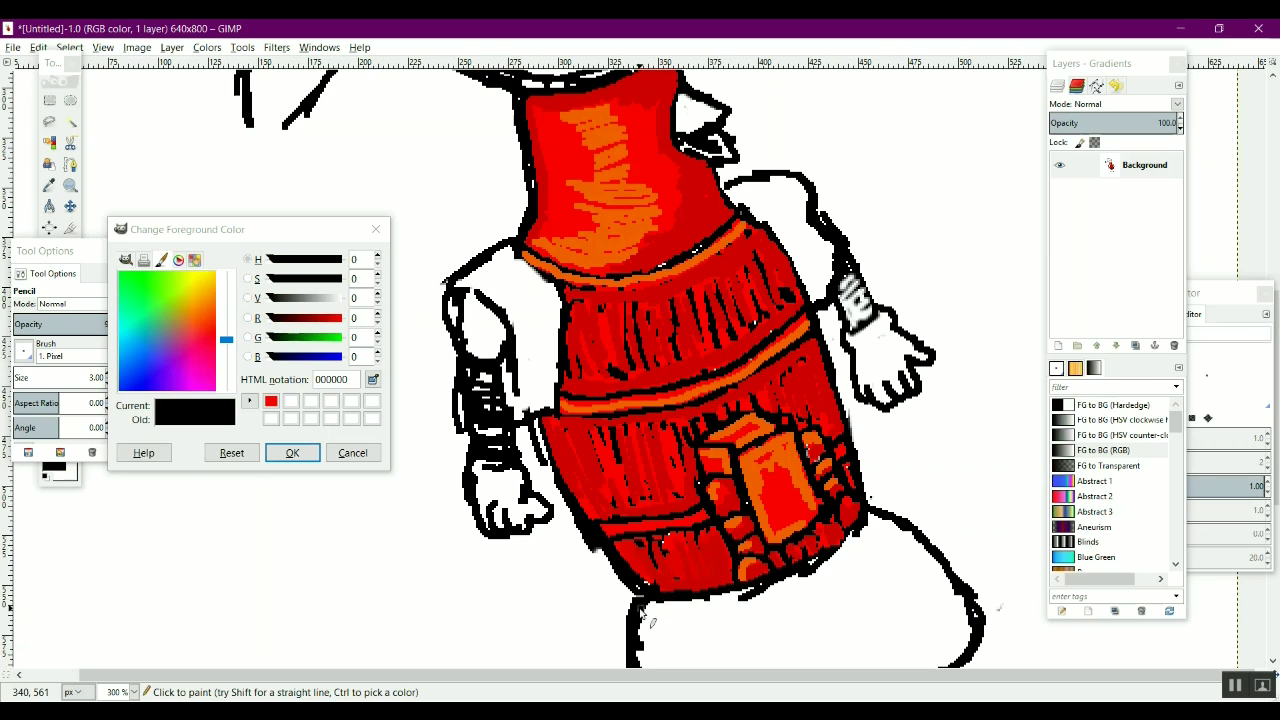
# - Set the foreground colour to pale green bdffc4 and shade the left shoulder and upper arm
pyautogui.click(137, 332)
pyautogui.moveTo(226, 339); pyautogui.dragTo(342, 338)
pyautogui.moveTo(269, 357); pyautogui.dragTo(325, 357)
pyautogui.moveTo(508, 250)
pyautogui.mouseDown()
pyautogui.moveTo(546, 288)
pyautogui.moveTo(556, 400)
pyautogui.mouseUp()
pyautogui.click(322, 318)
pyautogui.moveTo(510, 254)
pyautogui.mouseDown()
pyautogui.moveTo(556, 336)
pyautogui.moveTo(512, 262)
pyautogui.moveTo(550, 378)
pyautogui.moveTo(528, 385)
pyautogui.moveTo(546, 393)
pyautogui.mouseUp()
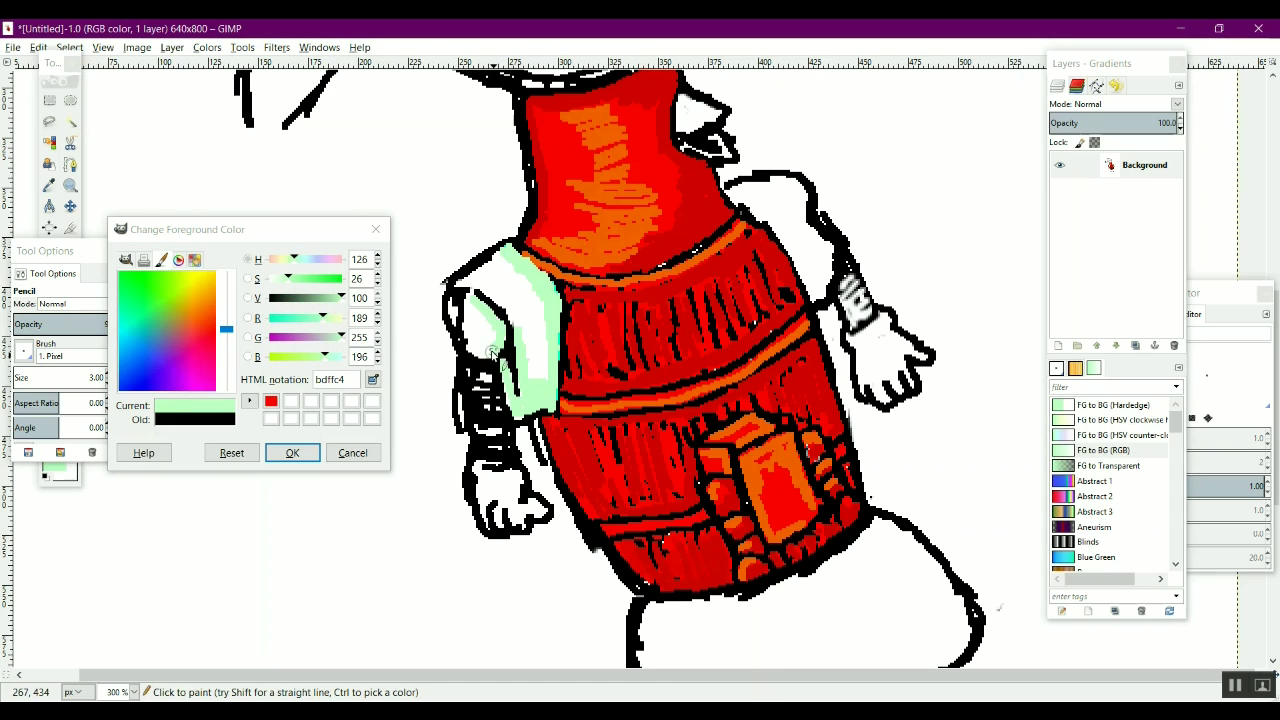
# - Adjust the foreground colour to pale green c4ffc4 and shade the right shoulder and the left hand
pyautogui.moveTo(322, 318)
pyautogui.mouseDown()
pyautogui.moveTo(290, 318)
pyautogui.moveTo(325, 318)
pyautogui.mouseUp()
pyautogui.moveTo(791, 243); pyautogui.dragTo(821, 293)
pyautogui.moveTo(820, 222); pyautogui.dragTo(760, 224)
pyautogui.moveTo(516, 468); pyautogui.dragTo(540, 507)
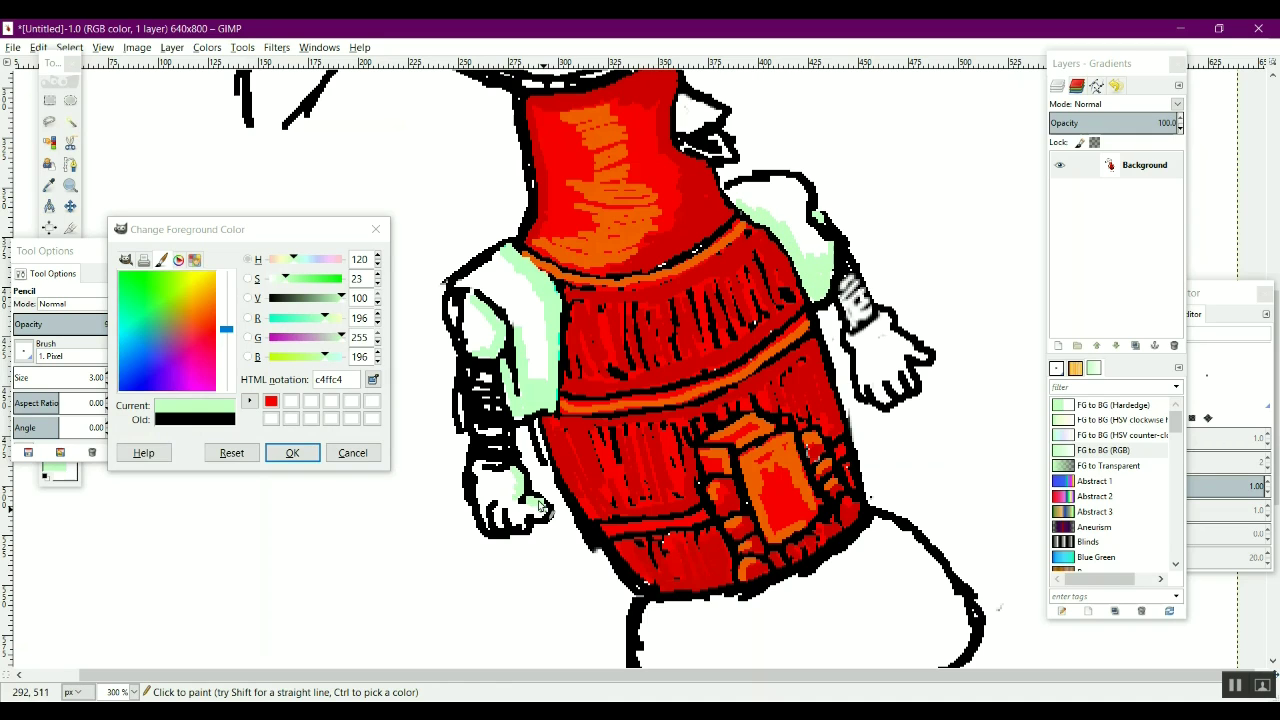
pyautogui.moveTo(539, 507); pyautogui.dragTo(500, 518)
# - Set the foreground colour to pale blue b8e7ff and add shading strokes to both shoulders and the left upper arm
pyautogui.moveTo(293, 259); pyautogui.dragTo(309, 259)
pyautogui.moveTo(285, 279); pyautogui.dragTo(290, 279)
pyautogui.moveTo(522, 276)
pyautogui.mouseDown()
pyautogui.moveTo(545, 337)
pyautogui.moveTo(504, 256)
pyautogui.mouseUp()
pyautogui.moveTo(476, 307)
pyautogui.mouseDown()
pyautogui.moveTo(491, 318)
pyautogui.moveTo(484, 345)
pyautogui.mouseUp()
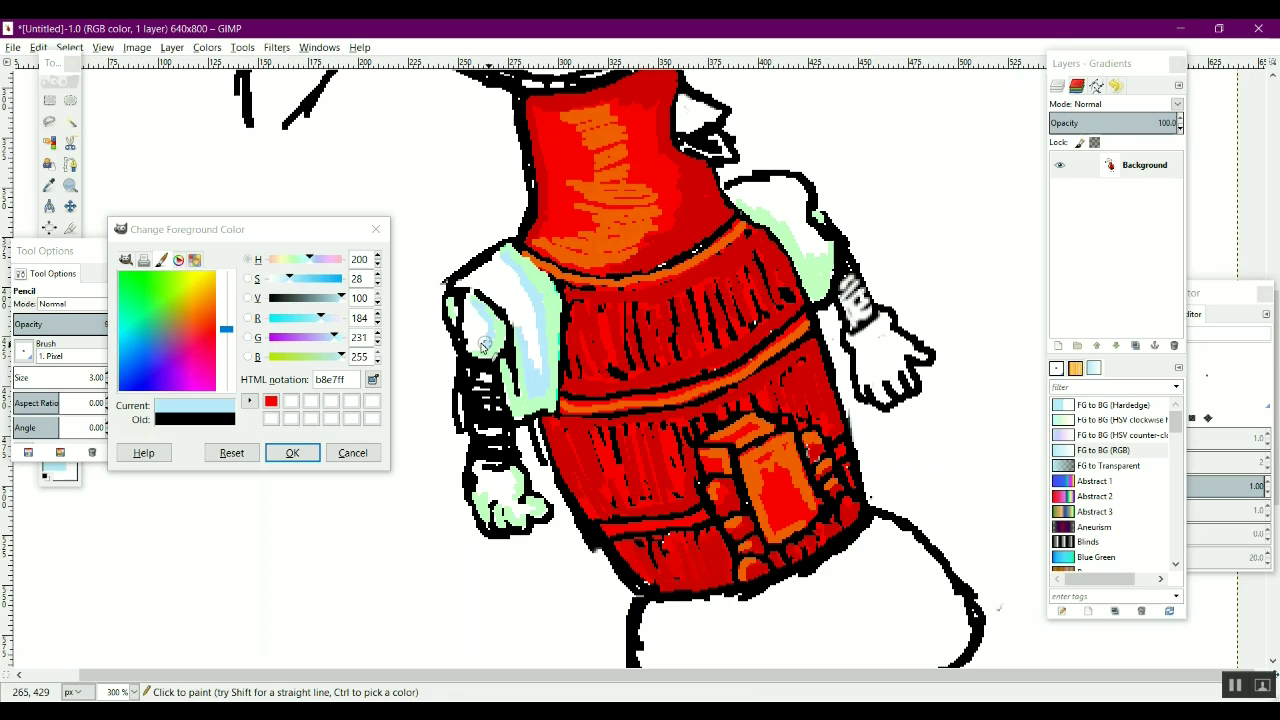
pyautogui.moveTo(785, 180); pyautogui.dragTo(816, 290)
# - Set the foreground colour to pale cyan bdfff8 and shade the left arm, the left hand and the right wrist
pyautogui.click(305, 259)
pyautogui.click(288, 279)
pyautogui.moveTo(540, 400)
pyautogui.mouseDown()
pyautogui.moveTo(546, 331)
pyautogui.moveTo(492, 346)
pyautogui.mouseUp()
pyautogui.moveTo(496, 497); pyautogui.dragTo(490, 510)
pyautogui.moveTo(850, 345); pyautogui.dragTo(856, 336)
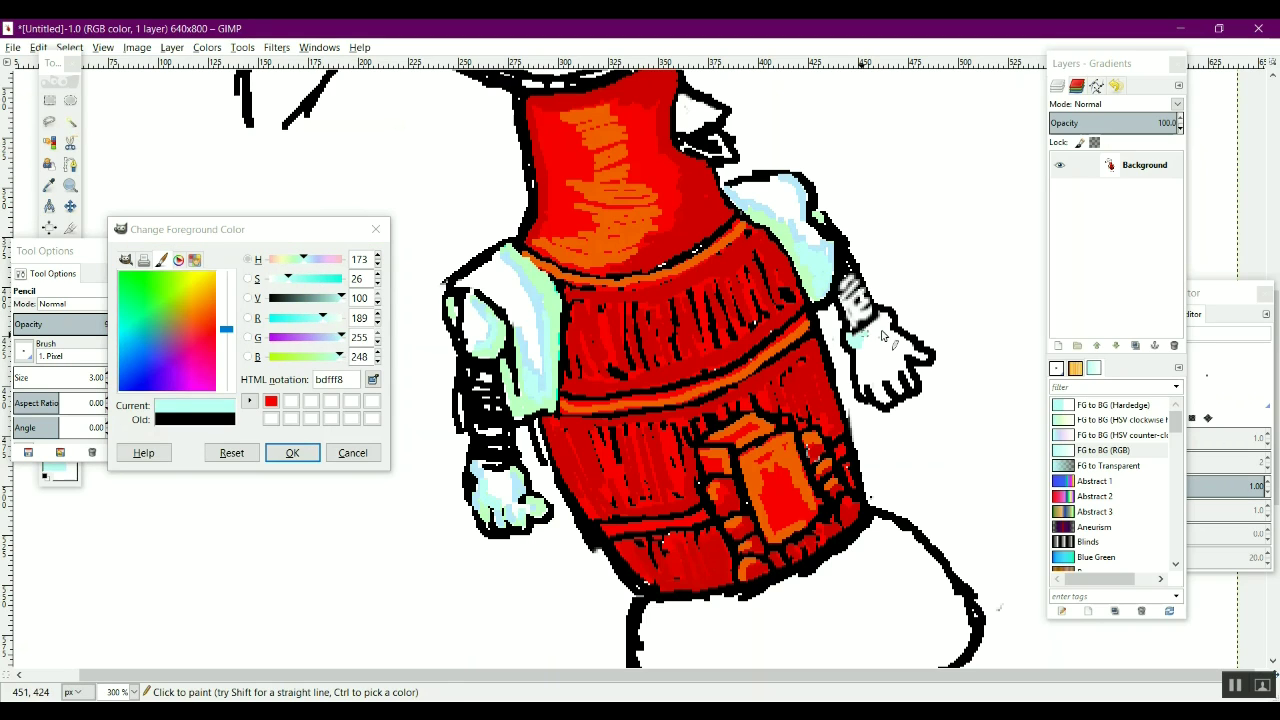
# - Set the foreground colour to bright cyan 49ffeb and shade the palm edge and fingers of the right hand
pyautogui.click(321, 279)
pyautogui.moveTo(868, 338); pyautogui.dragTo(884, 402)
pyautogui.moveTo(898, 393); pyautogui.dragTo(911, 372)
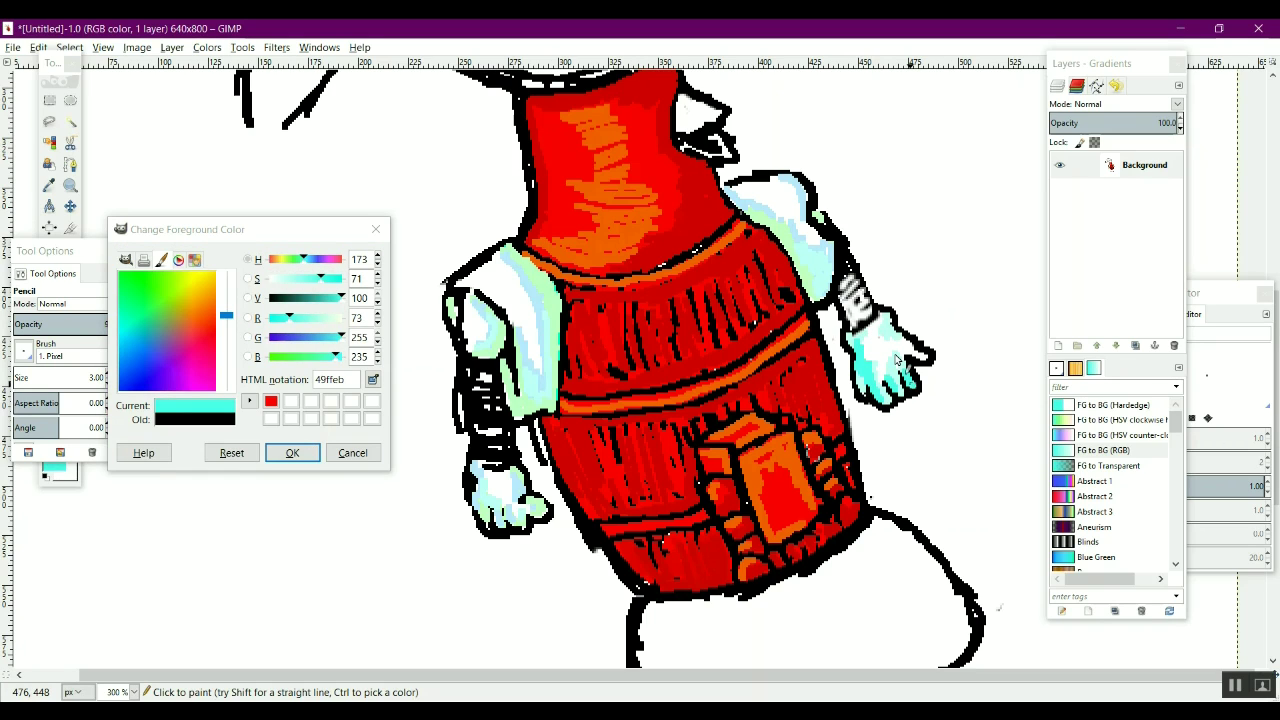
# - Switch the foreground colour to a neutral grey, undo the trial stroke on the left shoulder, and lighten the grey
pyautogui.click(301, 279)
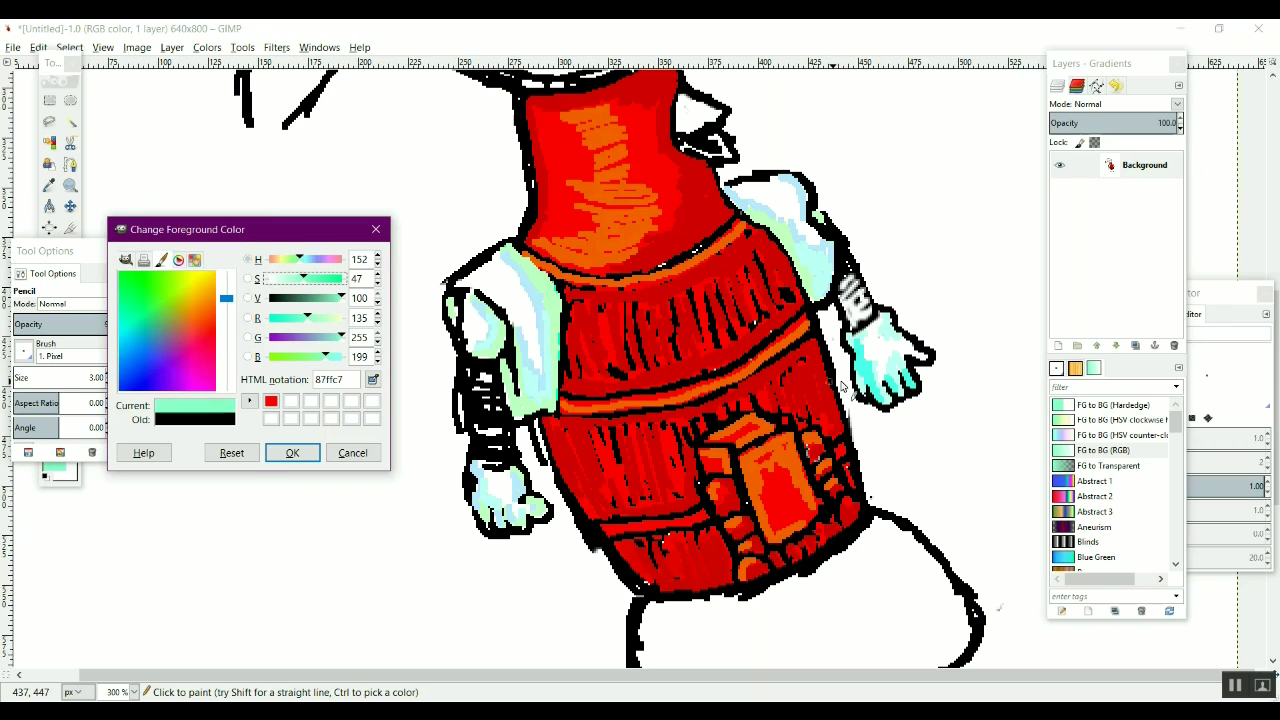
pyautogui.moveTo(304, 279); pyautogui.dragTo(268, 279)
pyautogui.moveTo(227, 298); pyautogui.dragTo(227, 334)
pyautogui.click(322, 298)
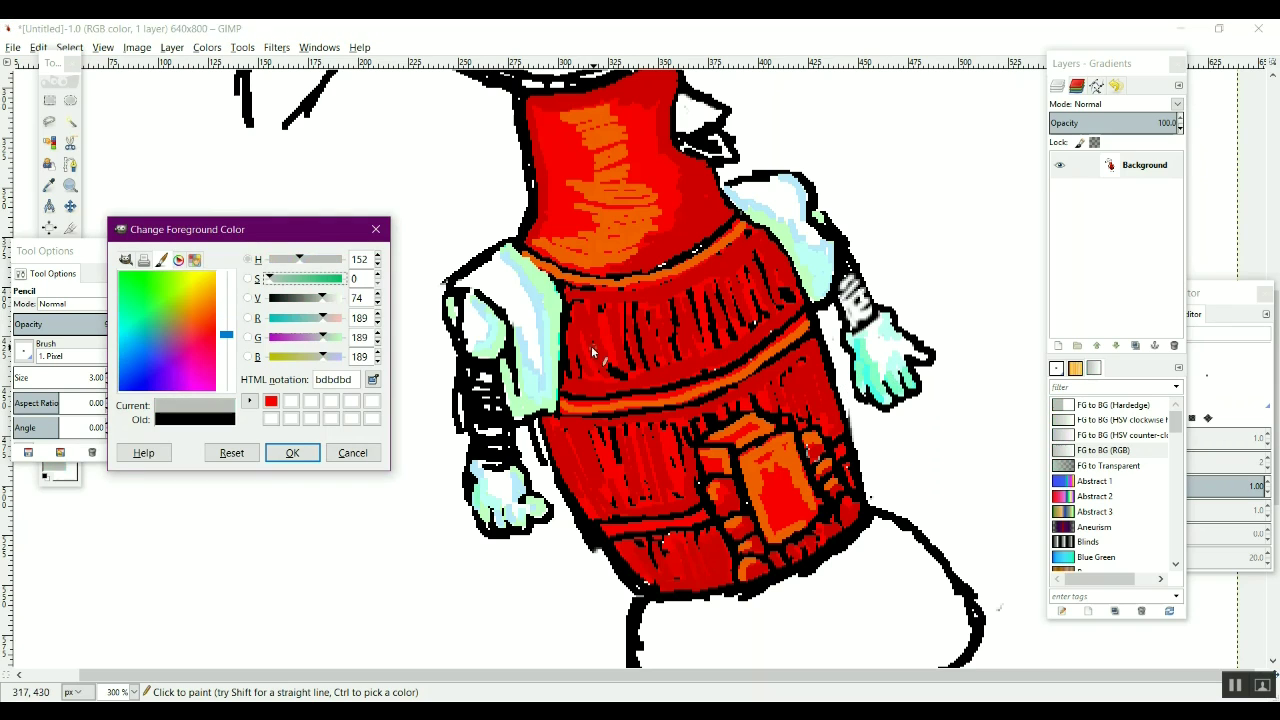
pyautogui.moveTo(535, 334)
pyautogui.mouseDown()
pyautogui.moveTo(538, 372)
pyautogui.moveTo(520, 285)
pyautogui.mouseUp()
pyautogui.click(38, 47)
pyautogui.click(72, 66)
pyautogui.click(333, 298)
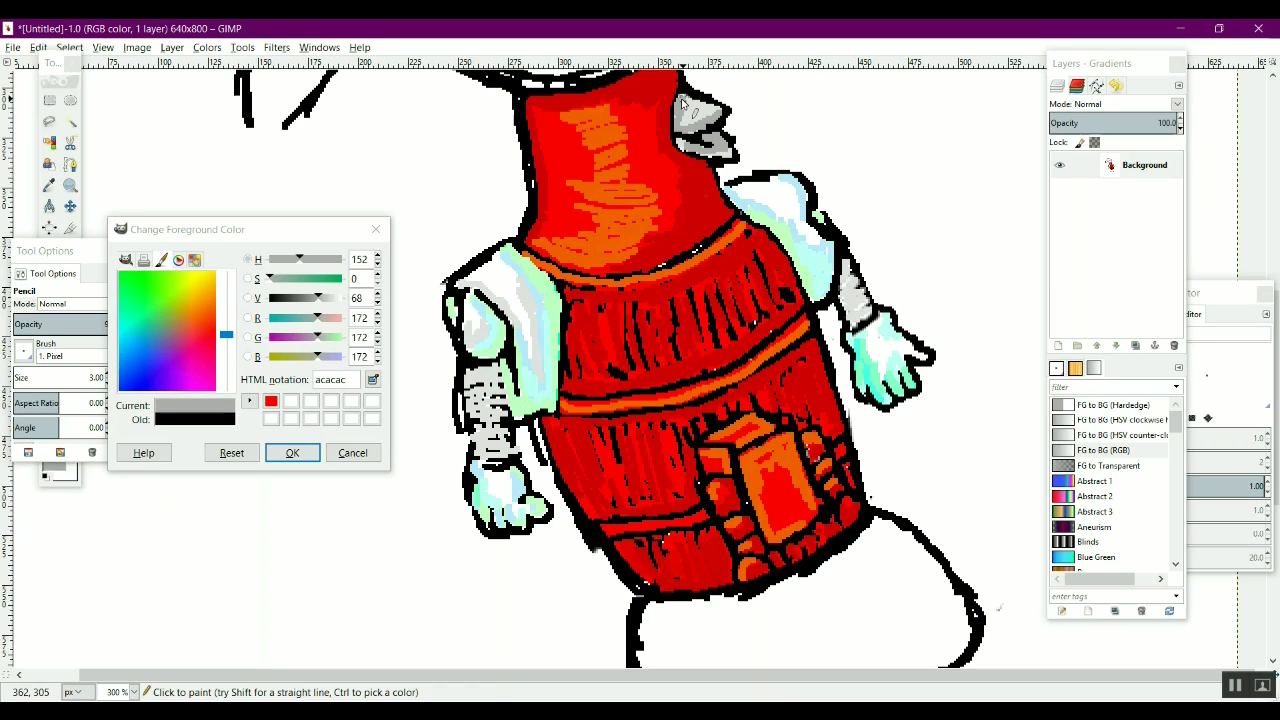
# - Shade the ribbed left forearm and add black detail to the dark stripes on the character's base
pyautogui.moveTo(474, 382); pyautogui.dragTo(498, 392)
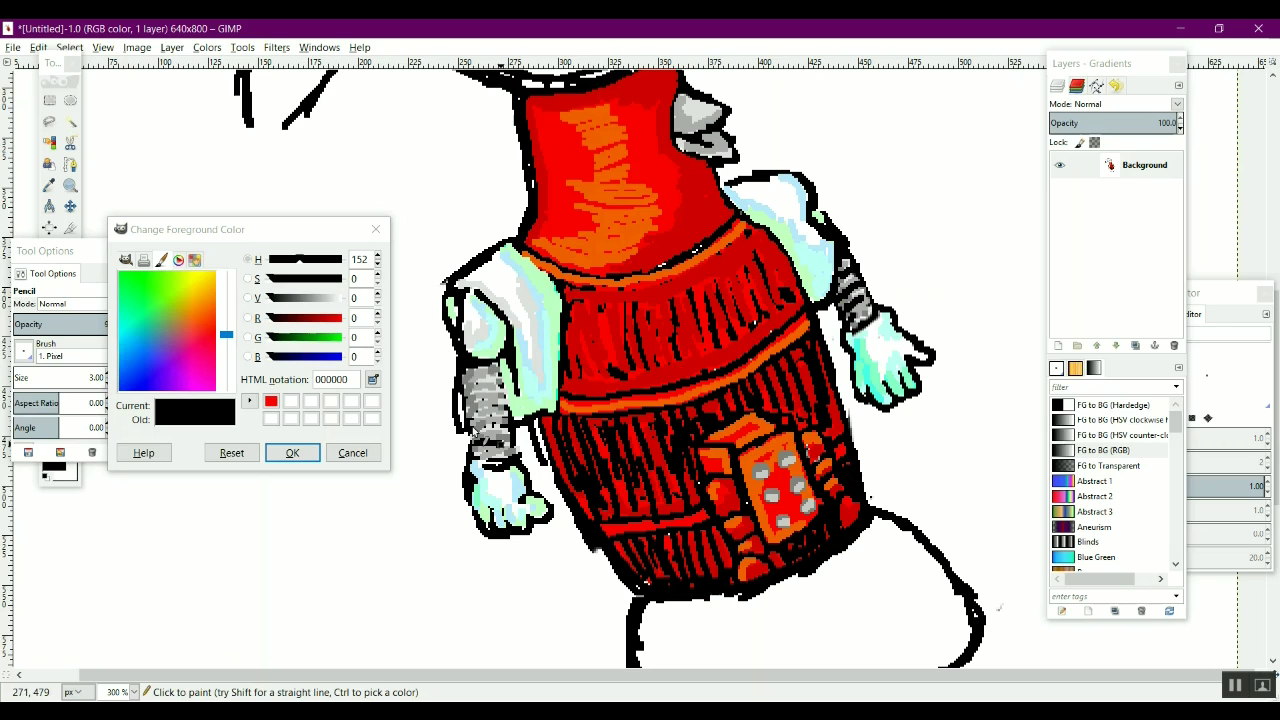
pyautogui.moveTo(494, 430); pyautogui.dragTo(488, 413)
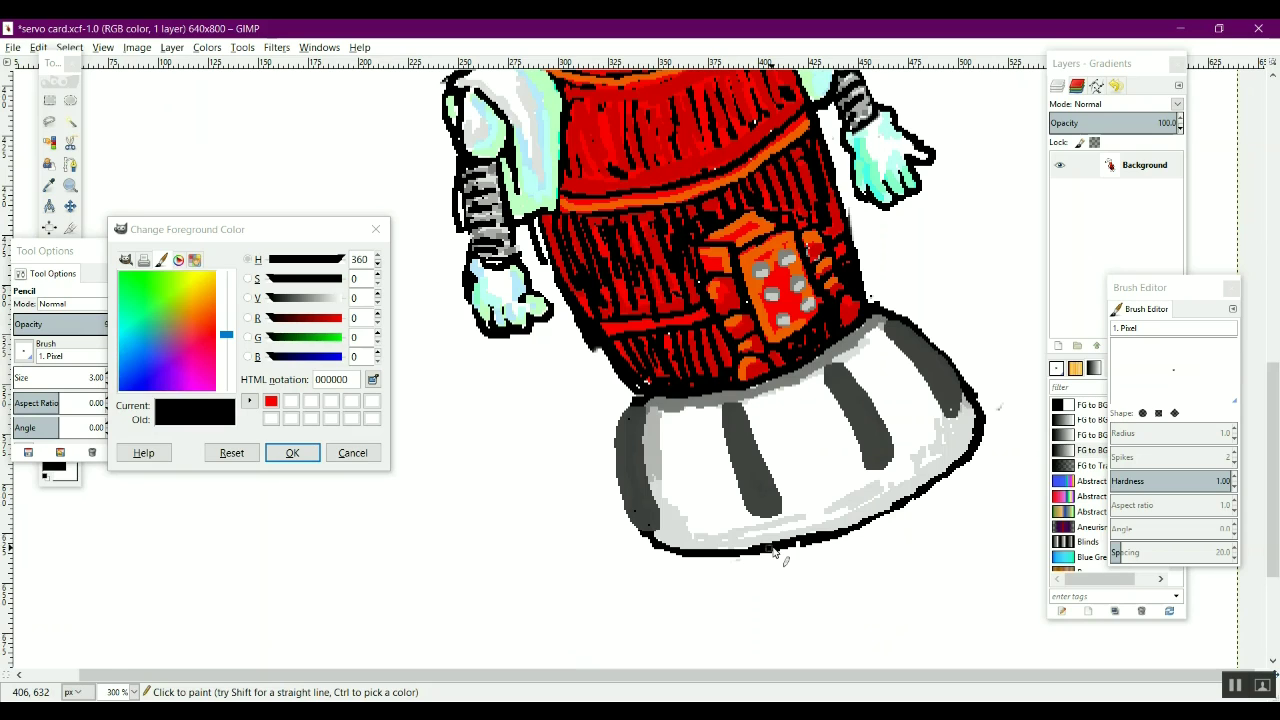
pyautogui.moveTo(742, 406)
pyautogui.mouseDown()
pyautogui.moveTo(772, 480)
pyautogui.moveTo(757, 506)
pyautogui.mouseUp()
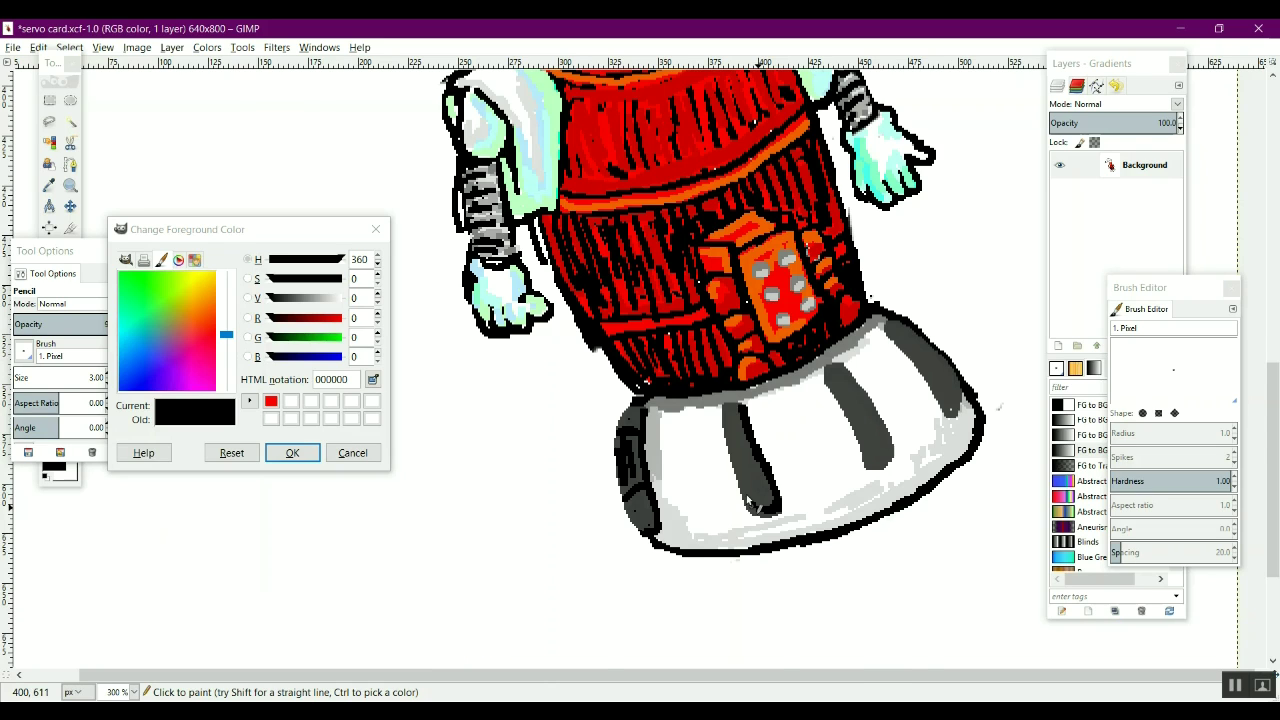
# - Paint the slit across the character's head with pale blue ddecf6
pyautogui.scroll(4, 760, 505)
pyautogui.press('x')
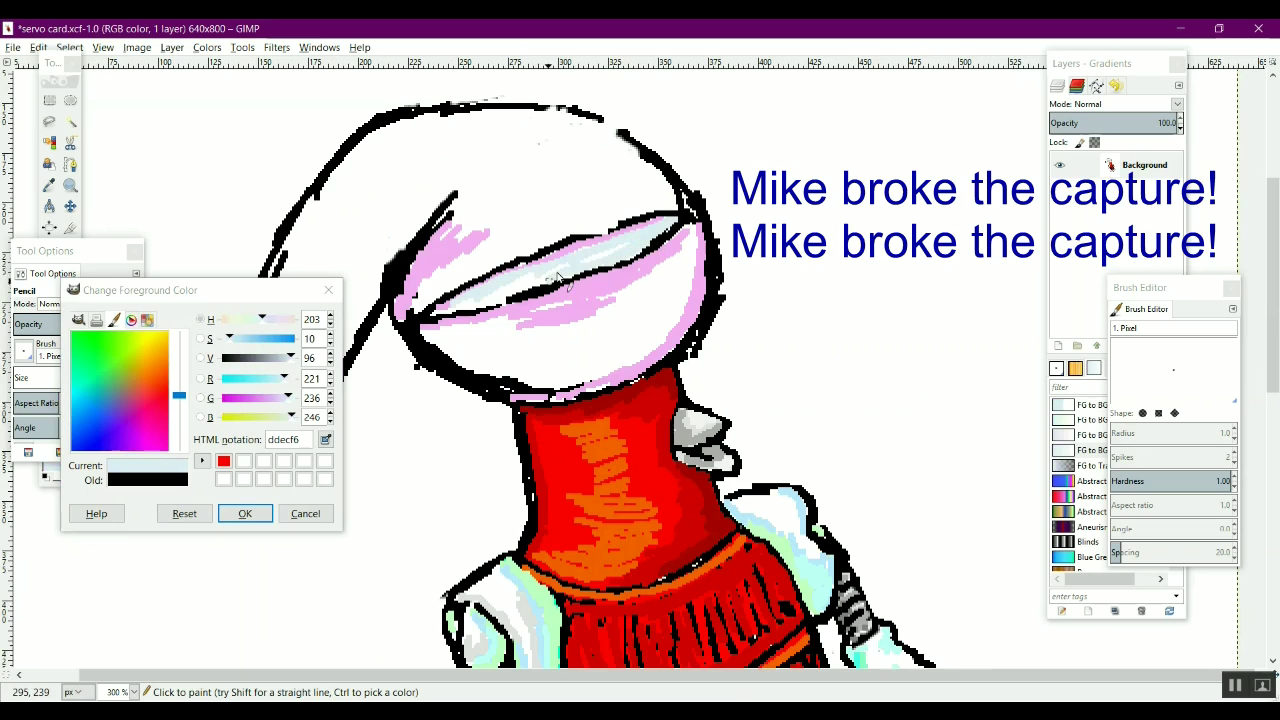
pyautogui.moveTo(500, 290); pyautogui.dragTo(691, 228)
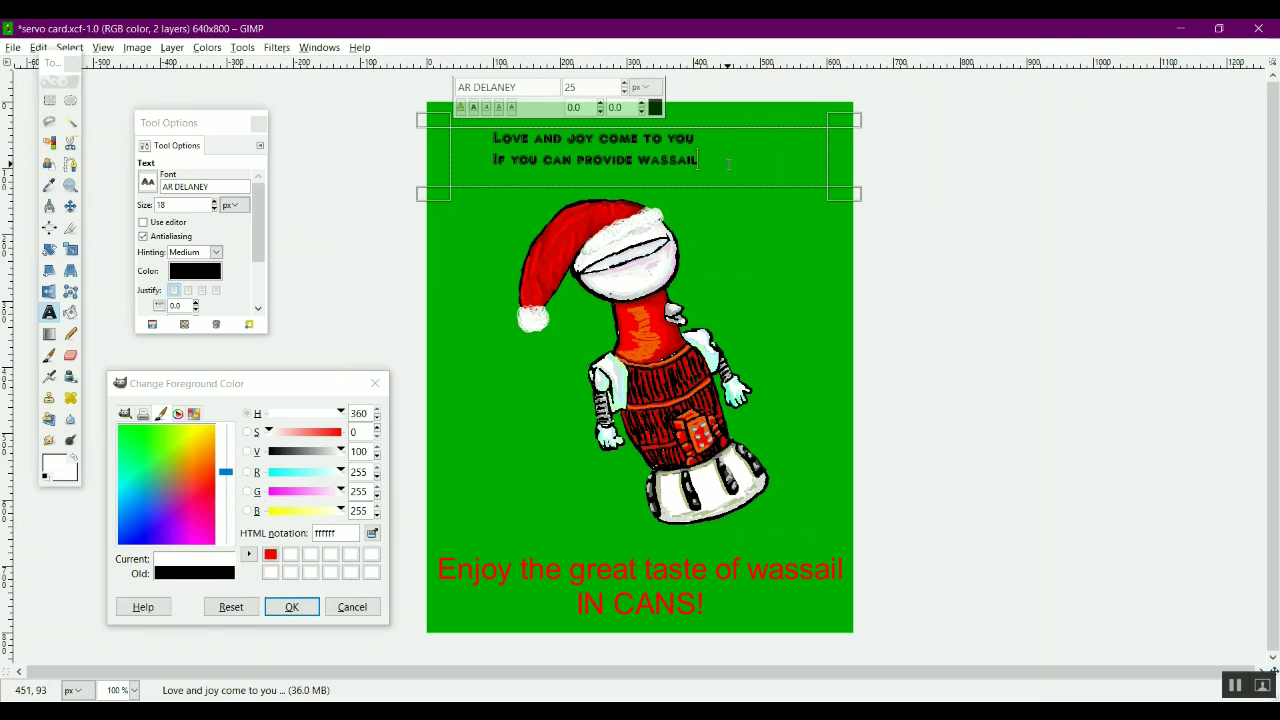
# - Select both lines of the caption above the character and increase the font size
pyautogui.moveTo(729, 164); pyautogui.dragTo(452, 139)
pyautogui.click(214, 202)
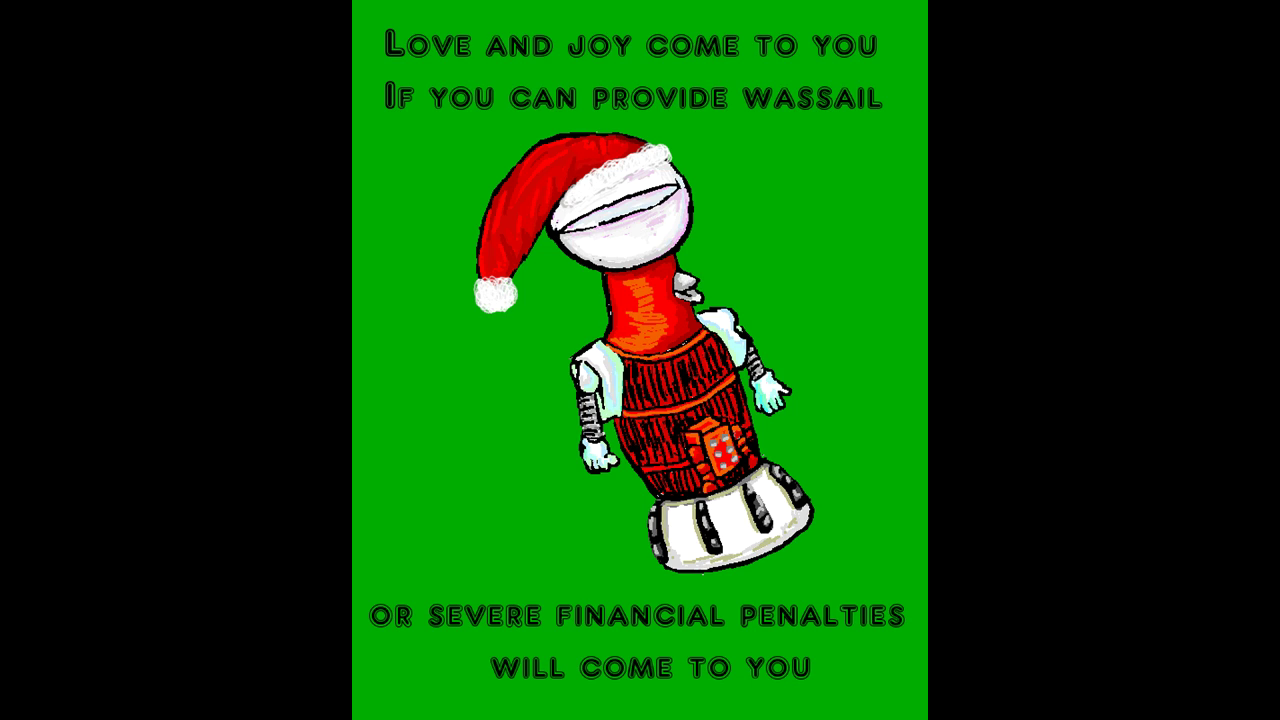
# - Handwrite "Love From", the sender's full name and the year 2017 in black below the Christmas greeting
pyautogui.moveTo(272, 592)
pyautogui.mouseDown()
pyautogui.moveTo(256, 646)
pyautogui.moveTo(278, 656)
pyautogui.moveTo(355, 637)
pyautogui.moveTo(375, 648)
pyautogui.mouseUp()
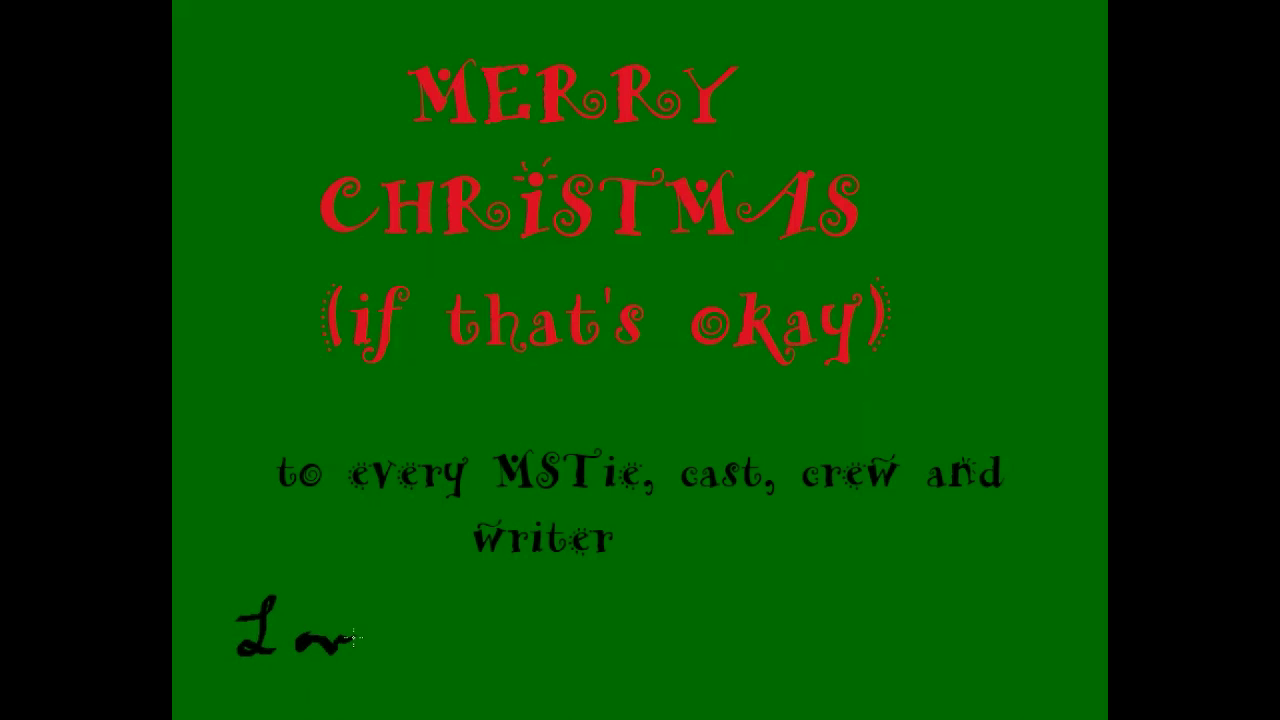
pyautogui.moveTo(479, 598)
pyautogui.mouseDown()
pyautogui.moveTo(436, 619)
pyautogui.moveTo(434, 633)
pyautogui.moveTo(466, 633)
pyautogui.mouseUp()
pyautogui.moveTo(475, 635)
pyautogui.mouseDown()
pyautogui.moveTo(478, 650)
pyautogui.moveTo(546, 656)
pyautogui.mouseUp()
pyautogui.moveTo(612, 606)
pyautogui.mouseDown()
pyautogui.moveTo(630, 658)
pyautogui.moveTo(734, 640)
pyautogui.moveTo(762, 656)
pyautogui.mouseUp()
pyautogui.moveTo(822, 592)
pyautogui.mouseDown()
pyautogui.moveTo(843, 654)
pyautogui.moveTo(846, 627)
pyautogui.moveTo(881, 648)
pyautogui.moveTo(883, 666)
pyautogui.moveTo(903, 644)
pyautogui.moveTo(962, 646)
pyautogui.moveTo(953, 700)
pyautogui.moveTo(983, 676)
pyautogui.moveTo(1055, 669)
pyautogui.moveTo(1035, 691)
pyautogui.moveTo(1090, 700)
pyautogui.mouseUp()
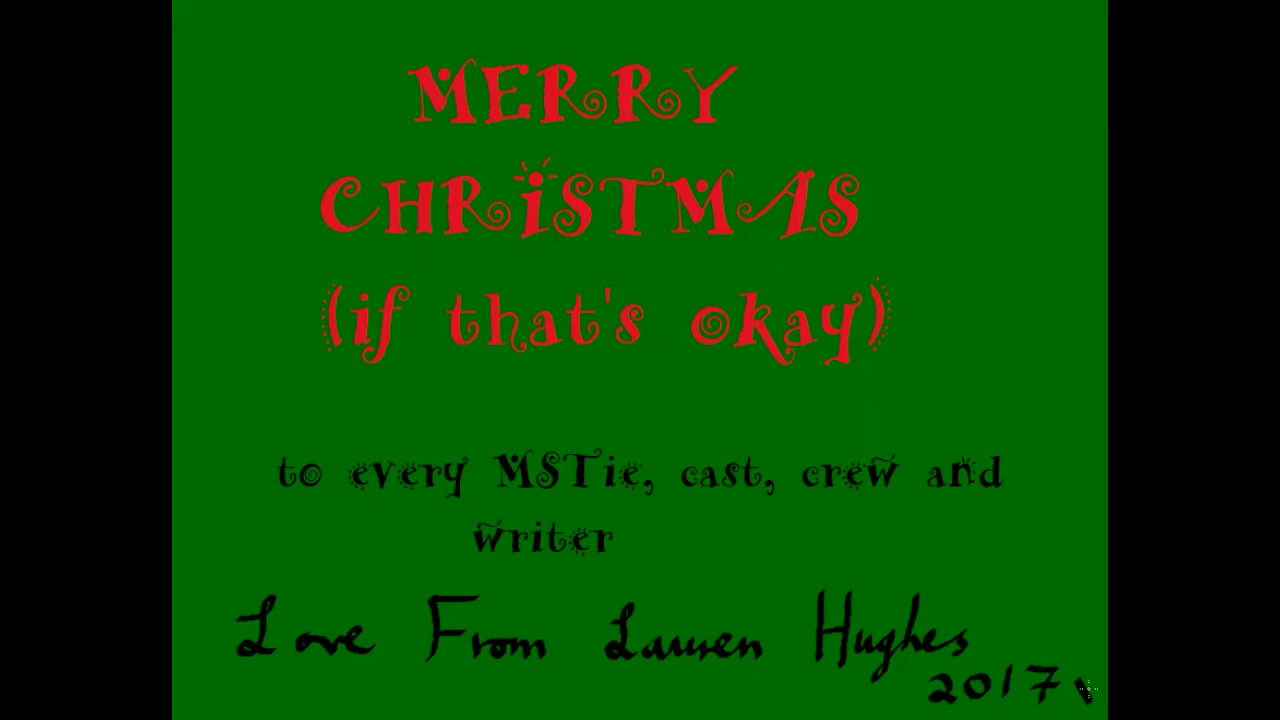